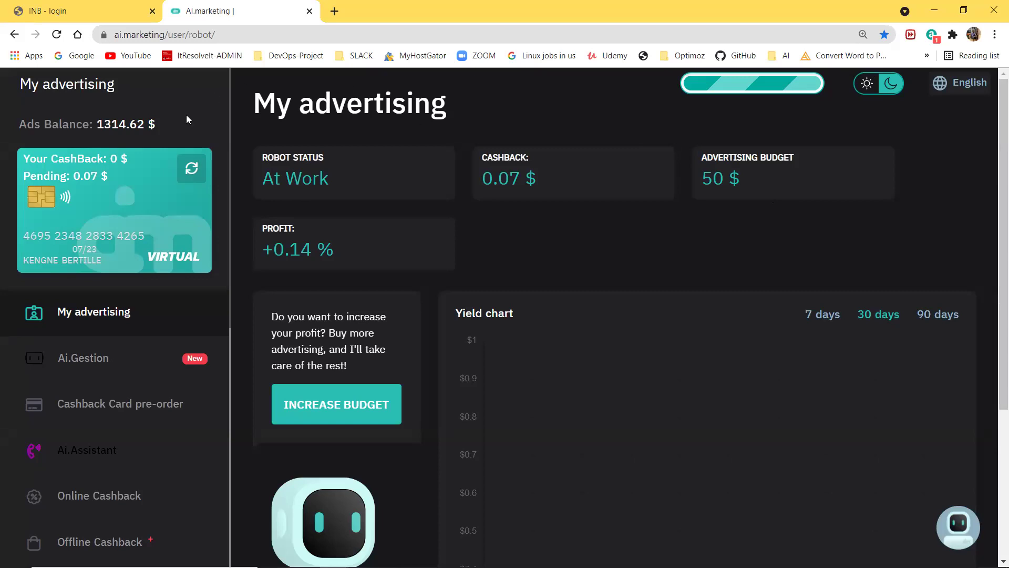
Step: Scroll the AI.marketing dashboard and highlight the current ads balance amount
{"action": "scroll", "coordinate": [276, 166], "scroll_direction": "down", "scroll_amount": 2}
{"action": "scroll", "coordinate": [277, 166], "scroll_direction": "up", "scroll_amount": 2}
{"action": "scroll", "coordinate": [91, 222], "scroll_direction": "down", "scroll_amount": 2}
{"action": "scroll", "coordinate": [92, 222], "scroll_direction": "up", "scroll_amount": 2}
{"action": "scroll", "coordinate": [91, 222], "scroll_direction": "down", "scroll_amount": 2}
{"action": "scroll", "coordinate": [91, 222], "scroll_direction": "up", "scroll_amount": 2}
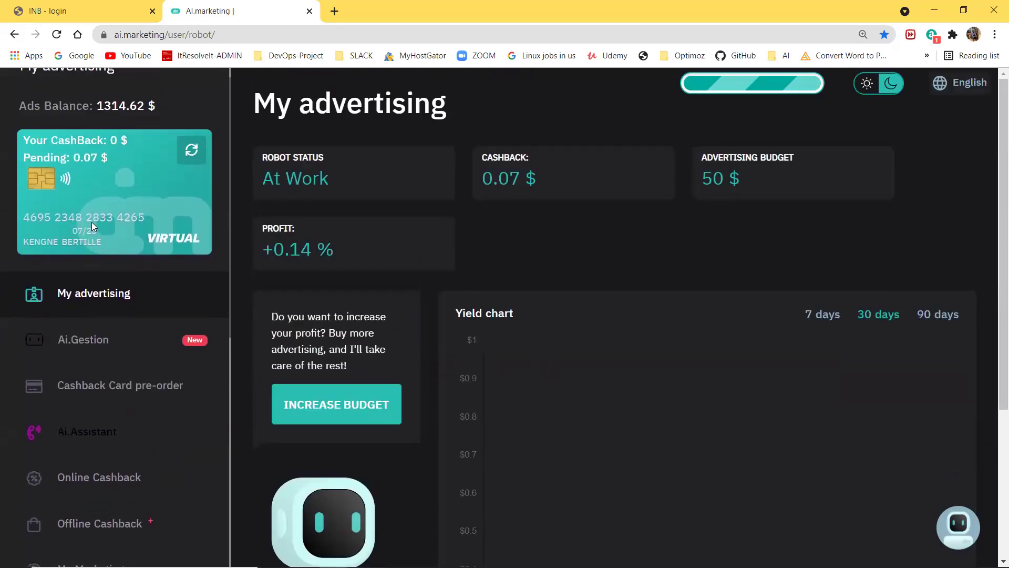
{"action": "scroll", "coordinate": [92, 221], "scroll_direction": "down", "scroll_amount": 1}
{"action": "scroll", "coordinate": [91, 222], "scroll_direction": "up", "scroll_amount": 1}
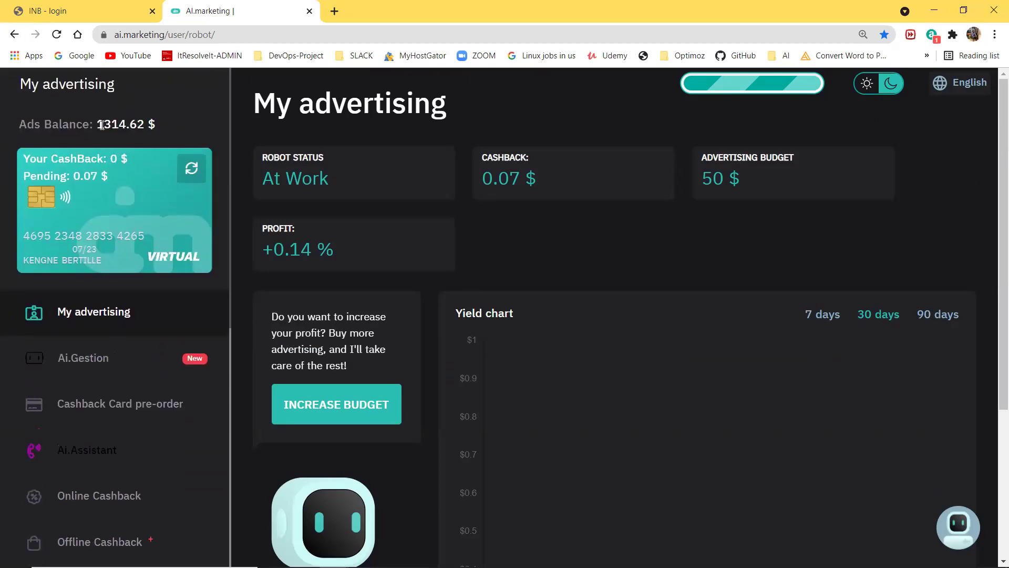
{"action": "left_click_drag", "start_coordinate": [156, 124], "coordinate": [93, 119]}
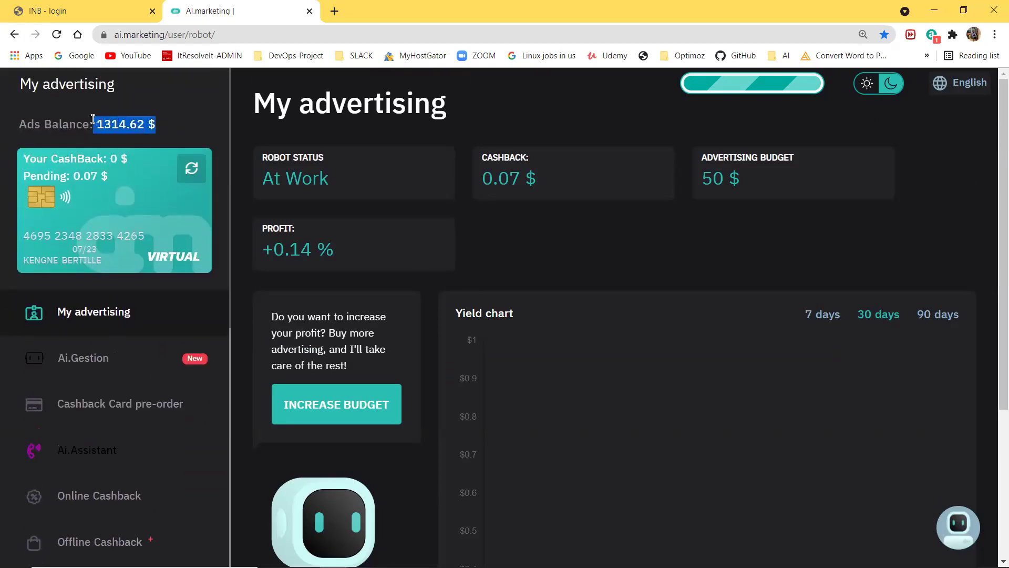
{"action": "scroll", "coordinate": [169, 245], "scroll_direction": "down", "scroll_amount": 5}
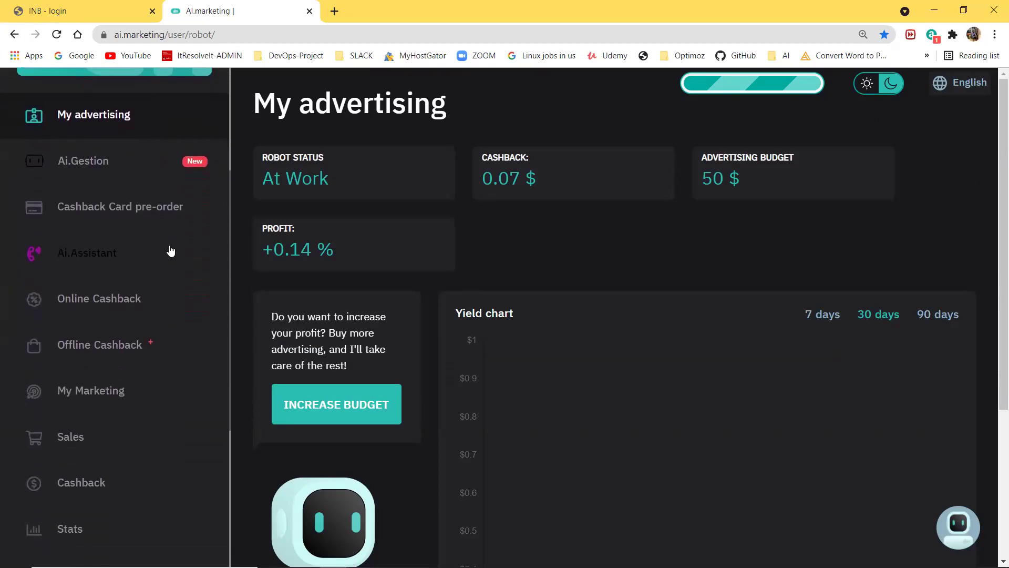
{"action": "scroll", "coordinate": [169, 251], "scroll_direction": "down", "scroll_amount": 2}
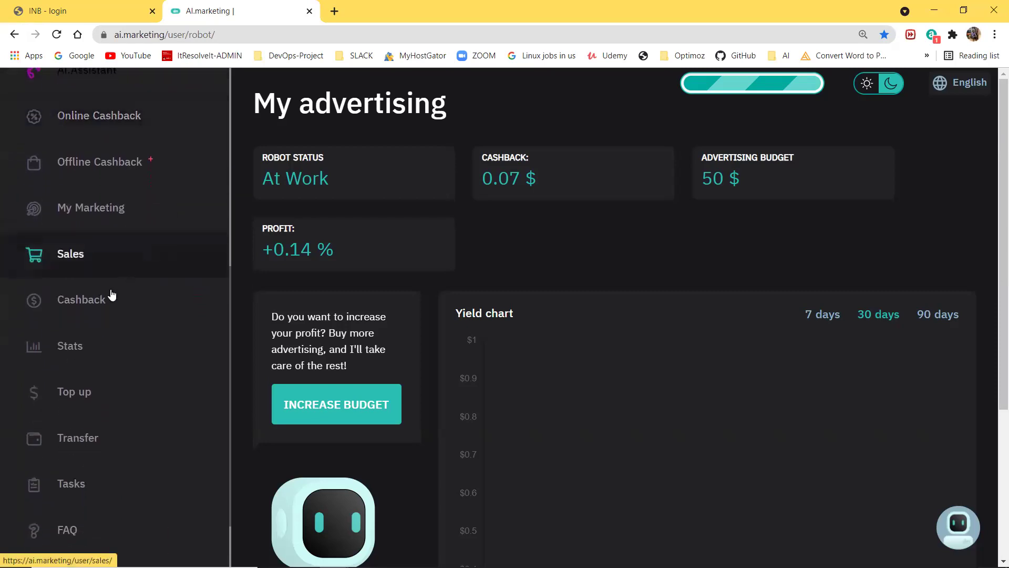
Step: Start an ads balance top-up of 80, choose Bitcoin and generate the invoice
{"action": "left_click", "coordinate": [79, 396]}
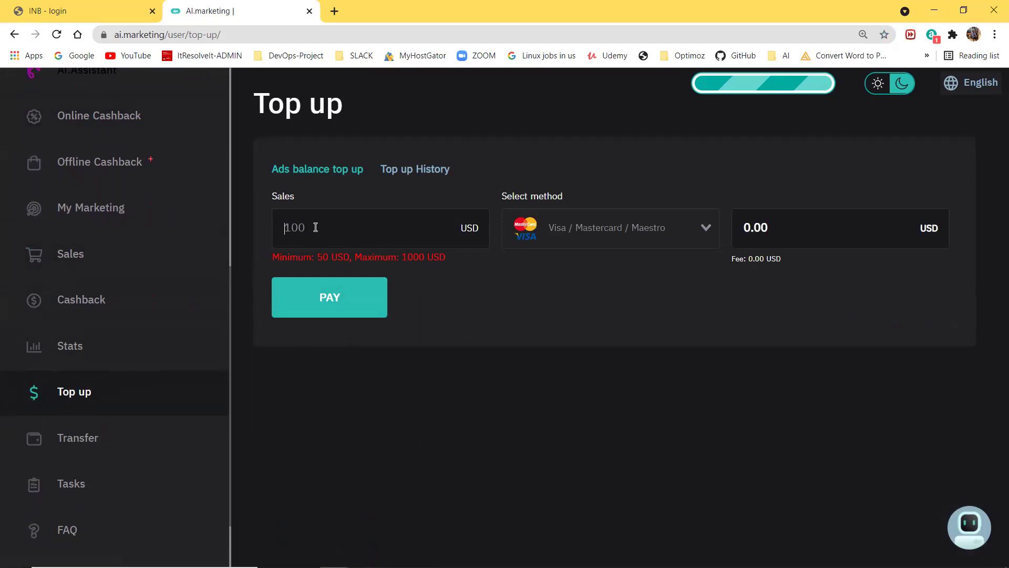
{"action": "type", "text": "5"}
{"action": "type", "text": "0"}
{"action": "key", "text": "BackSpace"}
{"action": "key", "text": "BackSpace"}
{"action": "type", "text": "80"}
{"action": "left_click", "coordinate": [654, 245]}
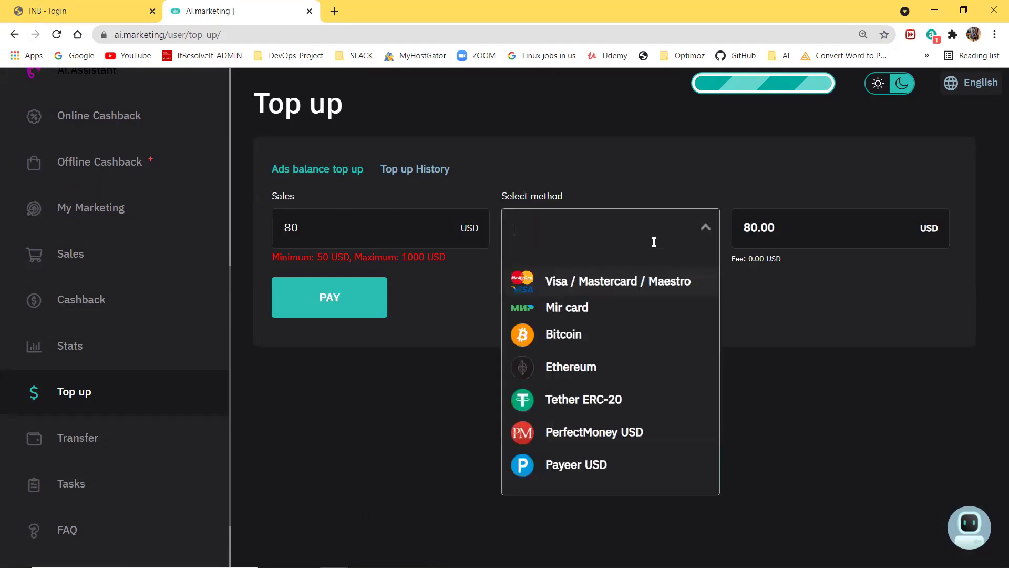
{"action": "left_click", "coordinate": [558, 335]}
{"action": "left_click", "coordinate": [330, 309]}
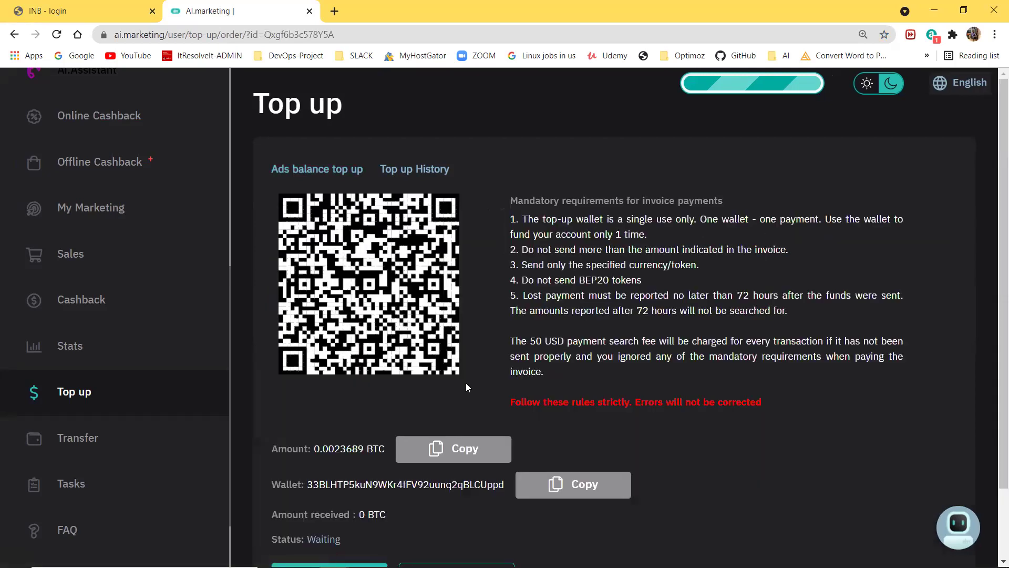
{"action": "scroll", "coordinate": [465, 383], "scroll_direction": "down", "scroll_amount": 2}
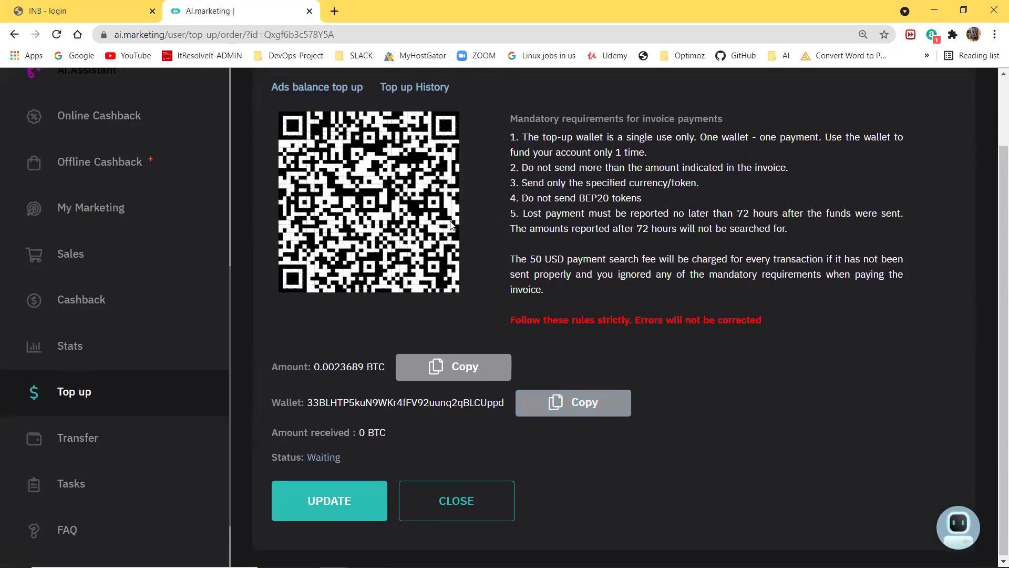
{"action": "mouse_move", "coordinate": [483, 224]}
{"action": "left_mouse_down"}
{"action": "mouse_move", "coordinate": [483, 199]}
{"action": "mouse_move", "coordinate": [484, 214]}
{"action": "left_mouse_up"}
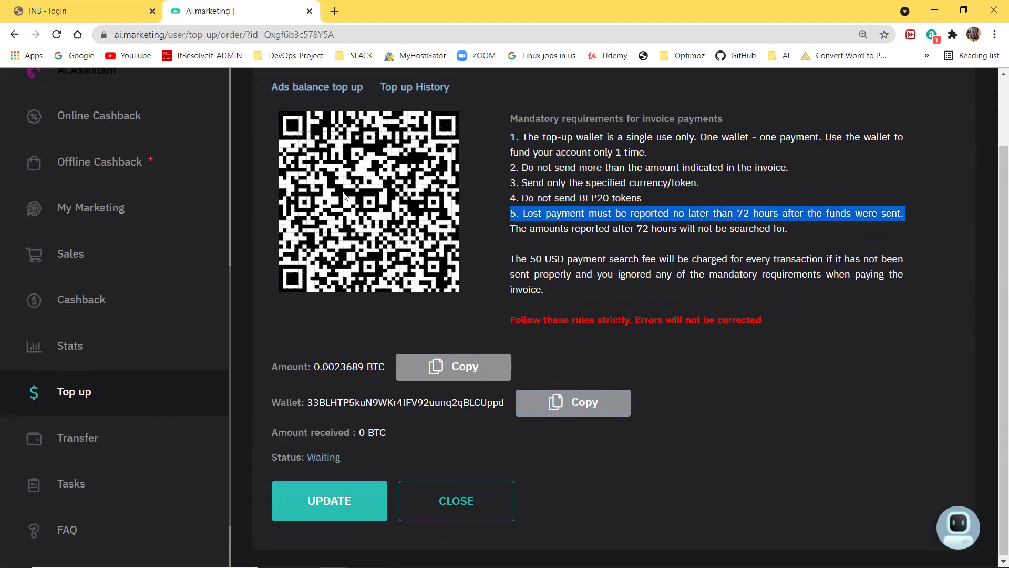
{"action": "scroll", "coordinate": [376, 215], "scroll_direction": "up", "scroll_amount": 2}
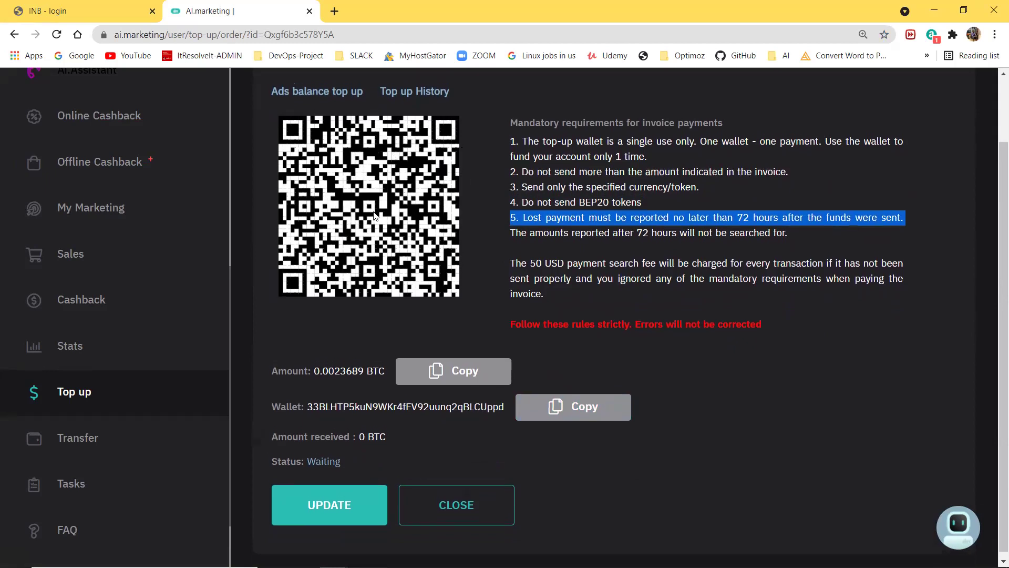
{"action": "scroll", "coordinate": [375, 215], "scroll_direction": "down", "scroll_amount": 1}
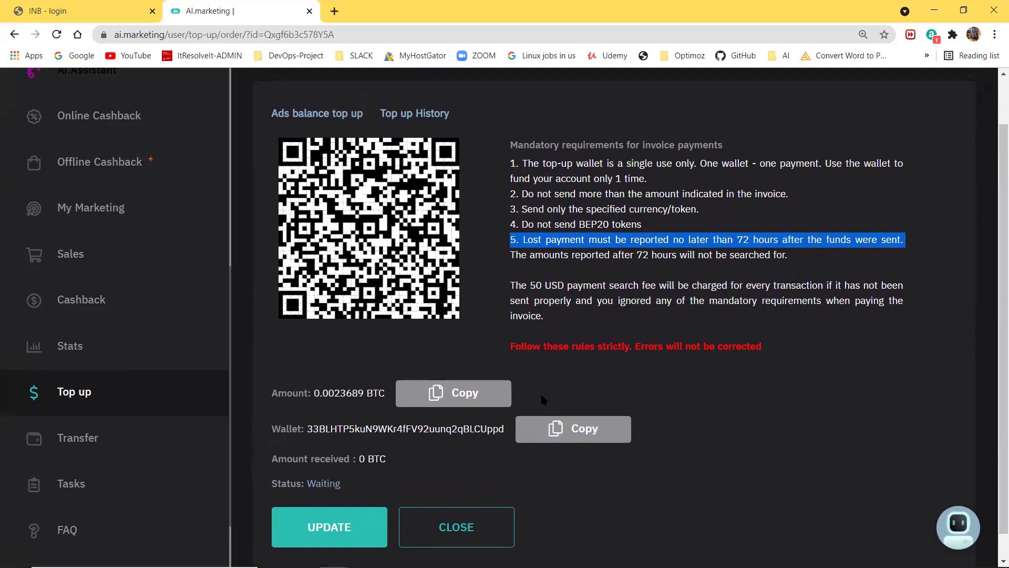
{"action": "left_click_drag", "start_coordinate": [308, 429], "coordinate": [469, 429]}
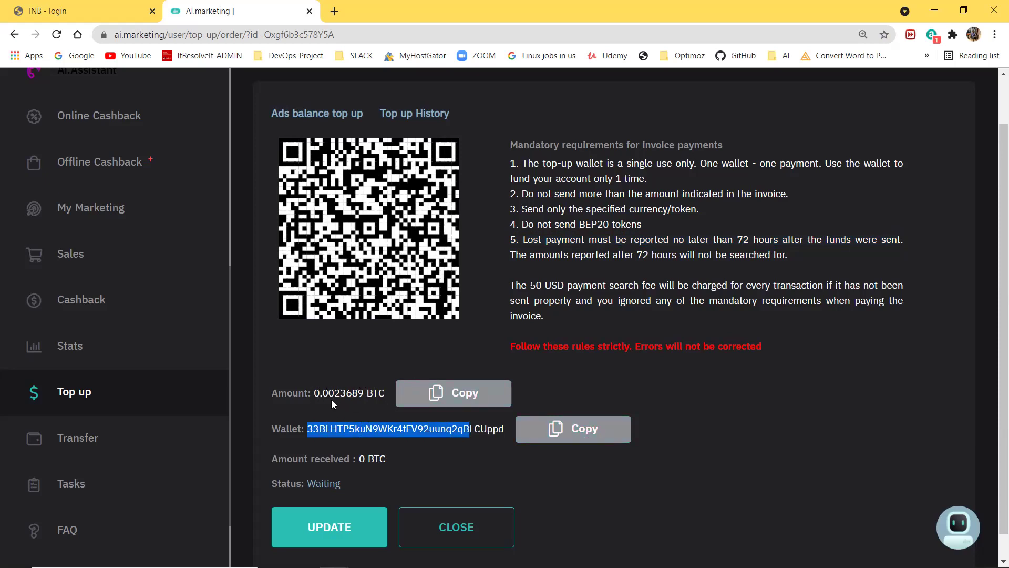
{"action": "left_click_drag", "start_coordinate": [316, 394], "coordinate": [383, 393]}
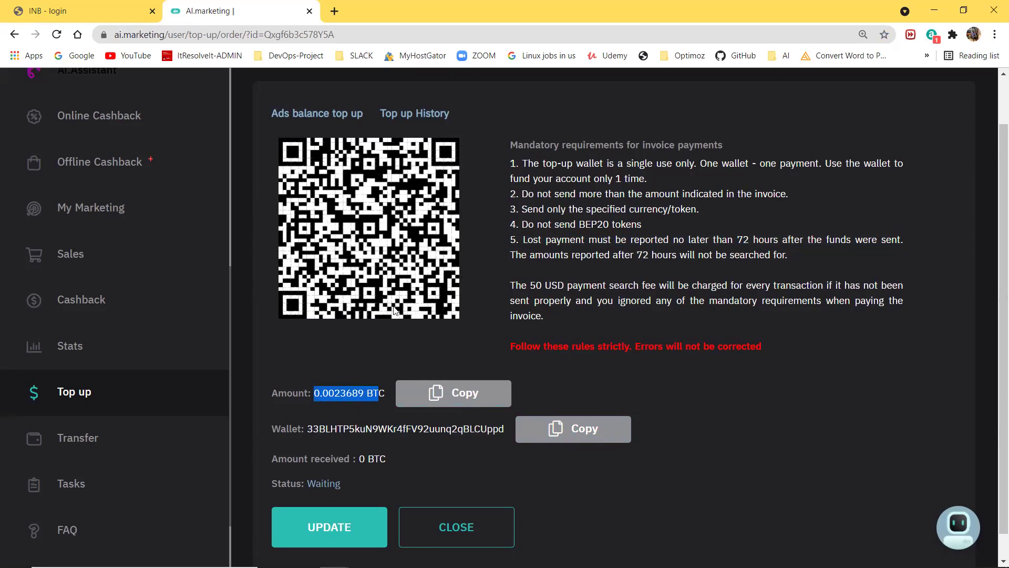
{"action": "left_click", "coordinate": [386, 358]}
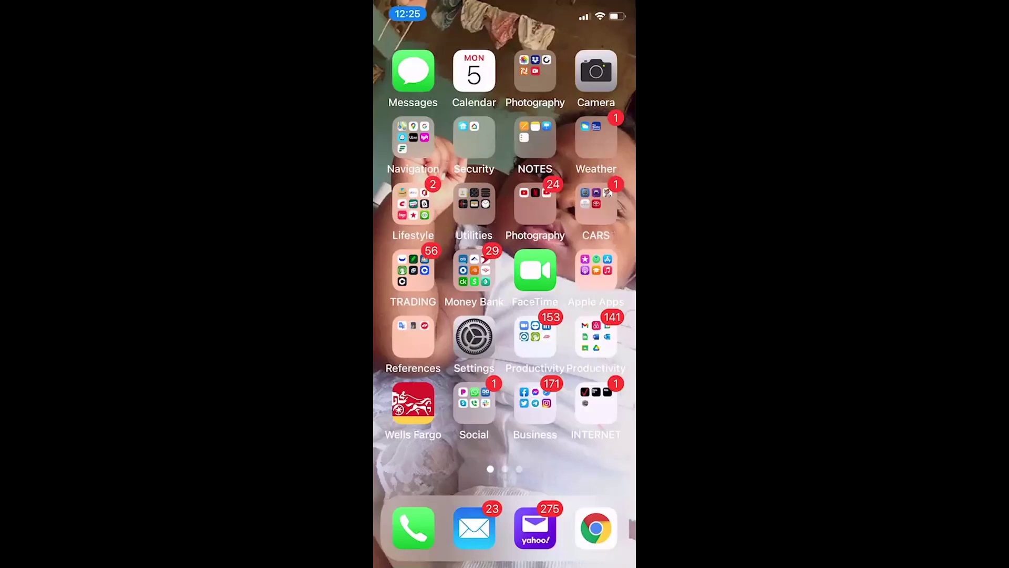
Step: Launch Coinbase from the TRADING folder, showing the $3.21 portfolio balance
{"action": "left_click", "coordinate": [413, 270]}
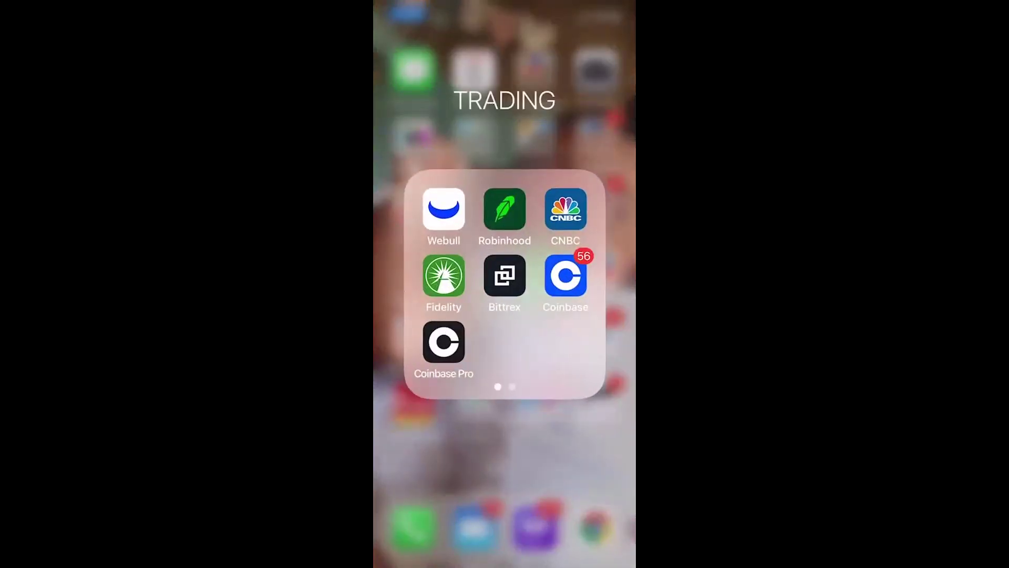
{"action": "left_click", "coordinate": [566, 275]}
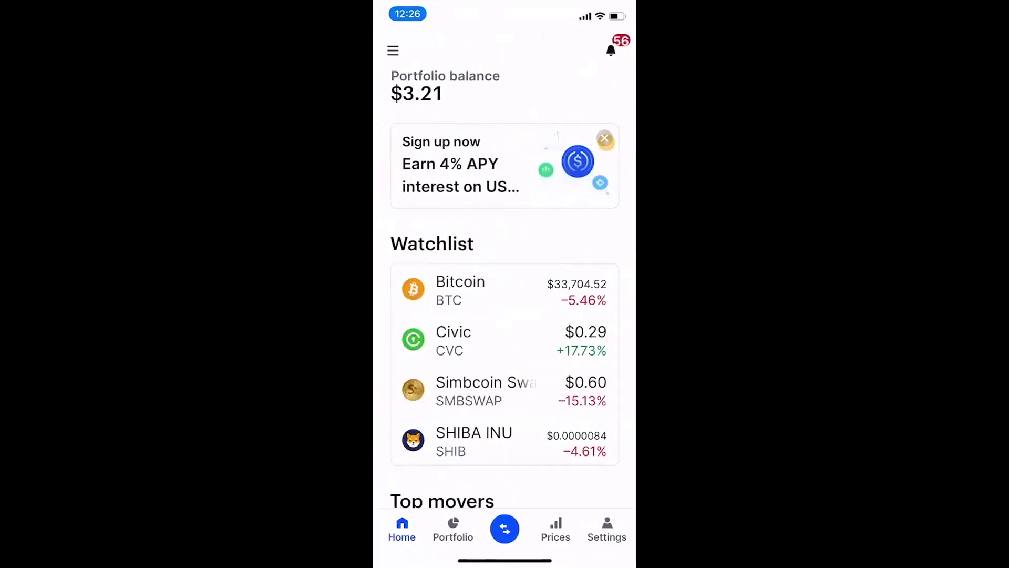
Step: From Portfolio, start a Buy of Bitcoin and bring up the linked payment methods
{"action": "left_click", "coordinate": [454, 528]}
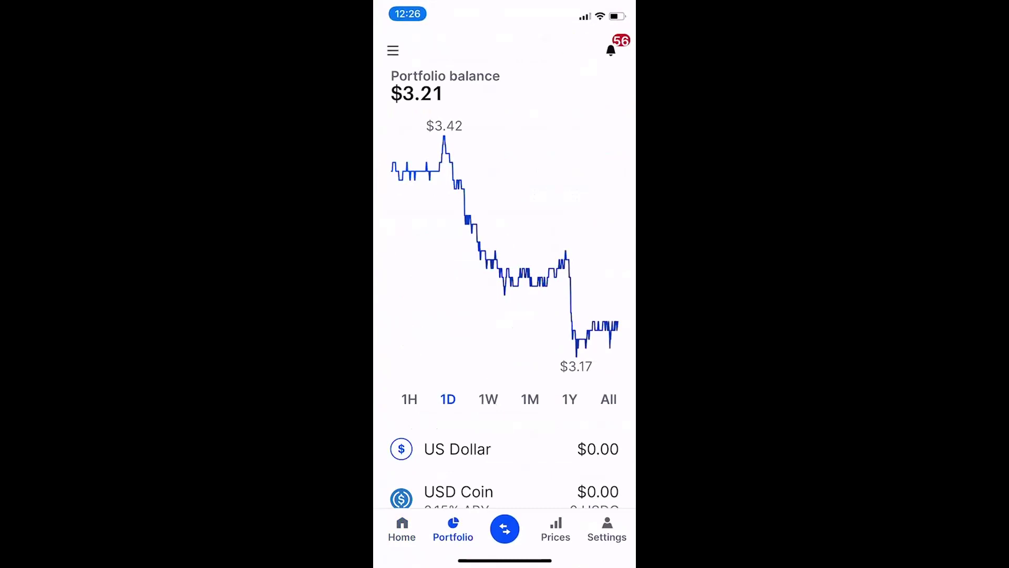
{"action": "left_click", "coordinate": [505, 528]}
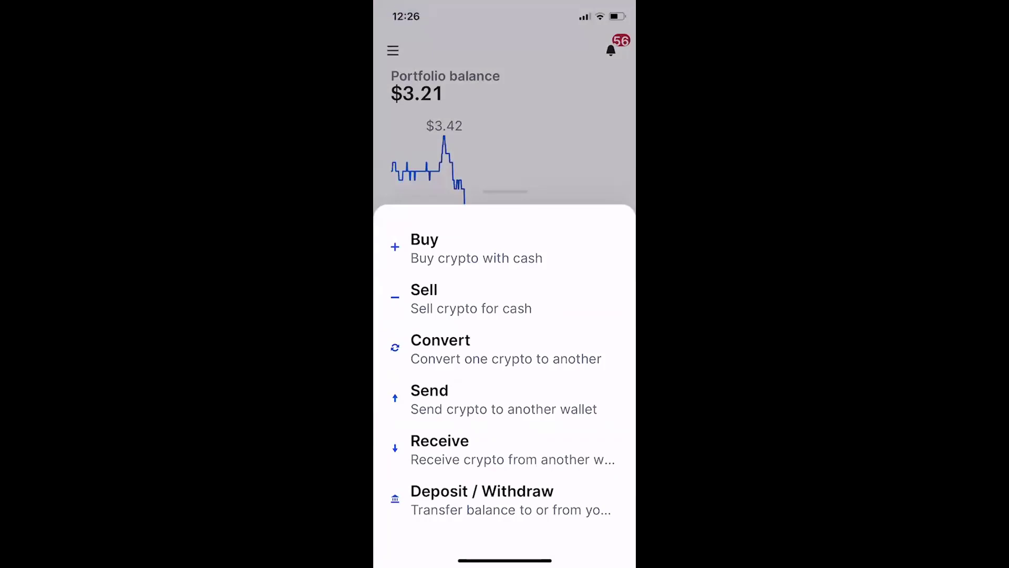
{"action": "left_click", "coordinate": [424, 247]}
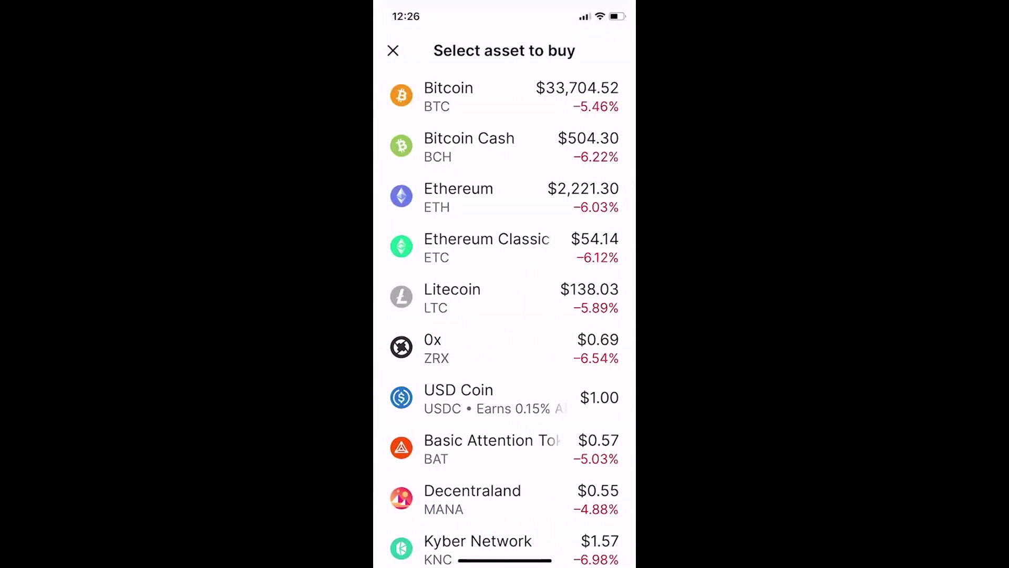
{"action": "left_click", "coordinate": [473, 97]}
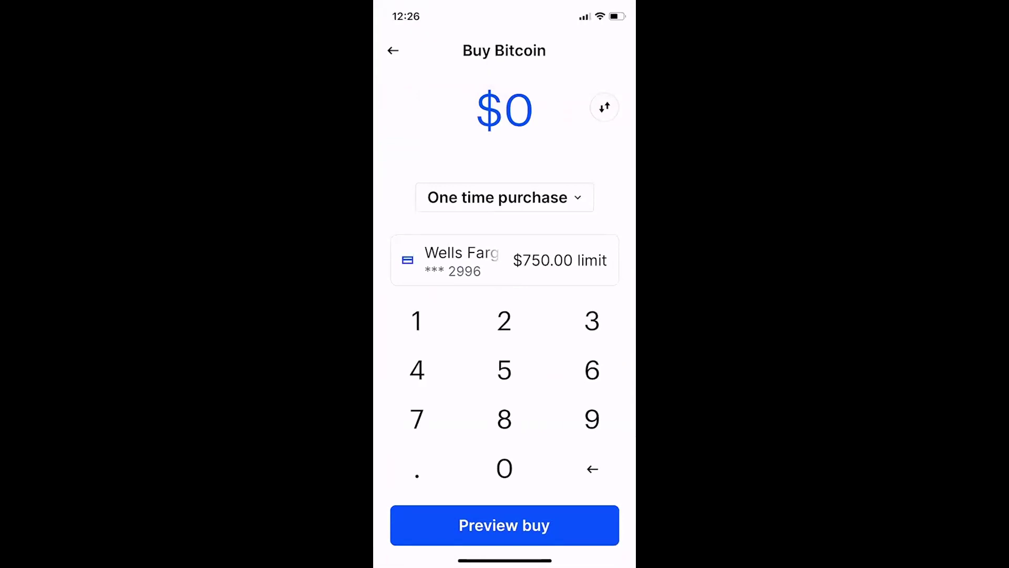
{"action": "left_click", "coordinate": [474, 260]}
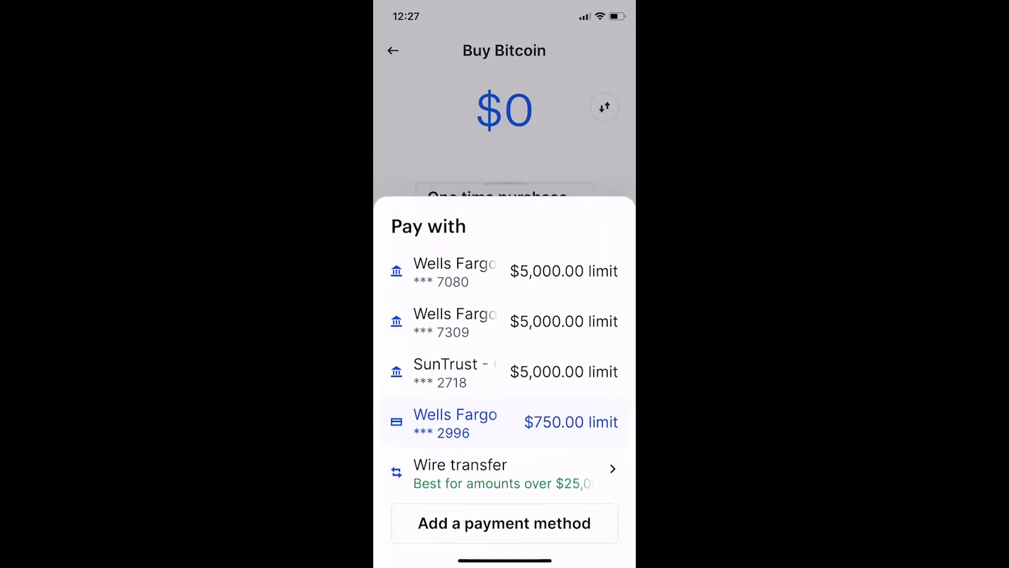
Step: Check the wire transfer instructions, reselect Bitcoin, and enter a $100 amount
{"action": "left_click", "coordinate": [461, 472]}
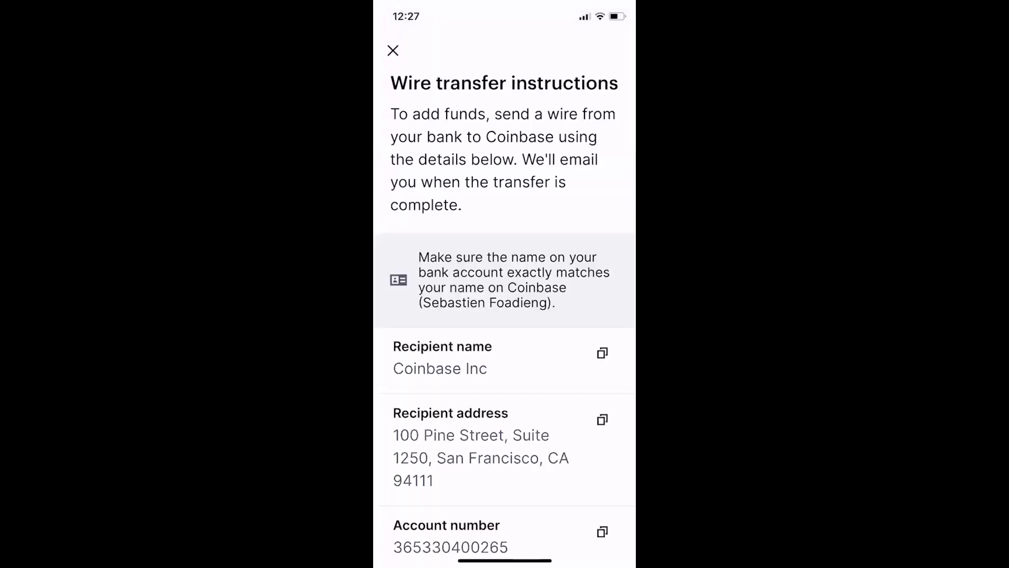
{"action": "scroll", "coordinate": [505, 315], "scroll_direction": "down", "scroll_amount": 10}
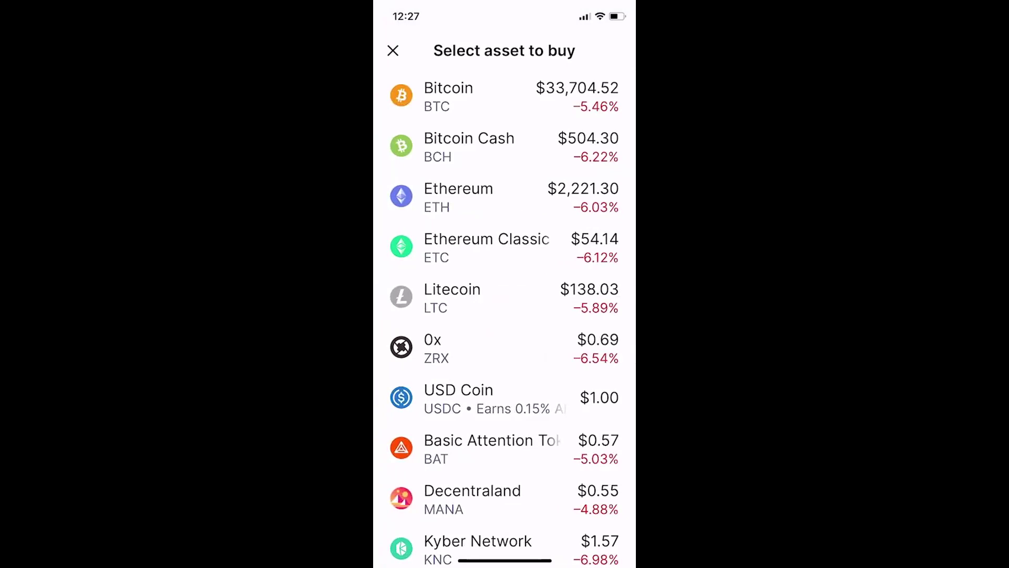
{"action": "left_click", "coordinate": [473, 96]}
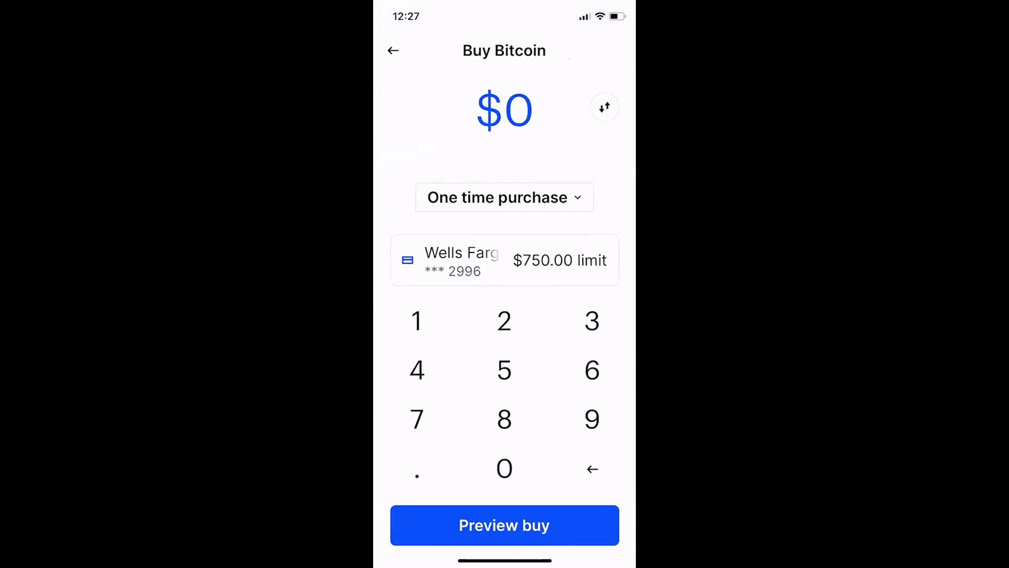
{"action": "left_click", "coordinate": [417, 321]}
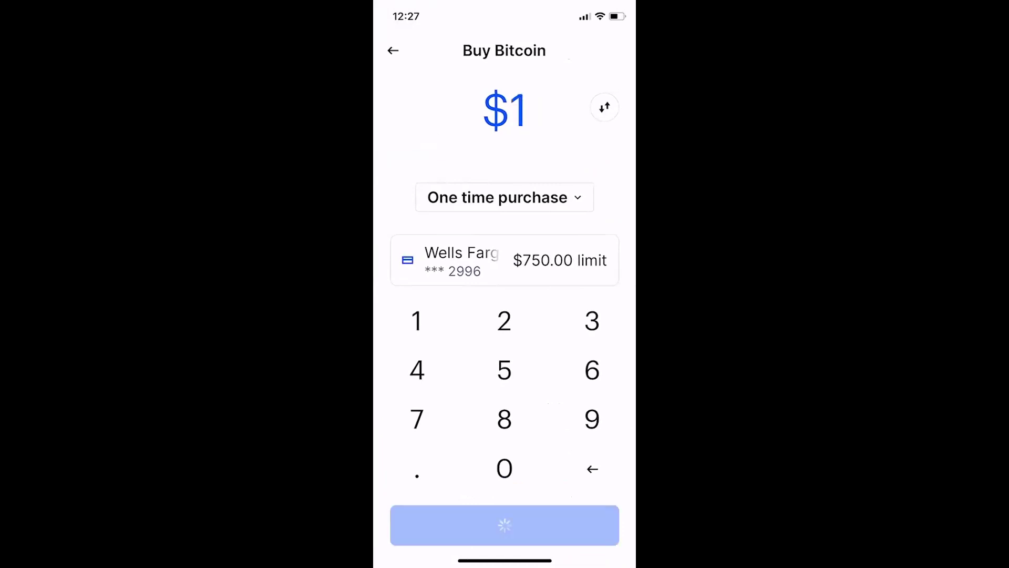
{"action": "left_click", "coordinate": [504, 468]}
{"action": "left_click", "coordinate": [504, 468]}
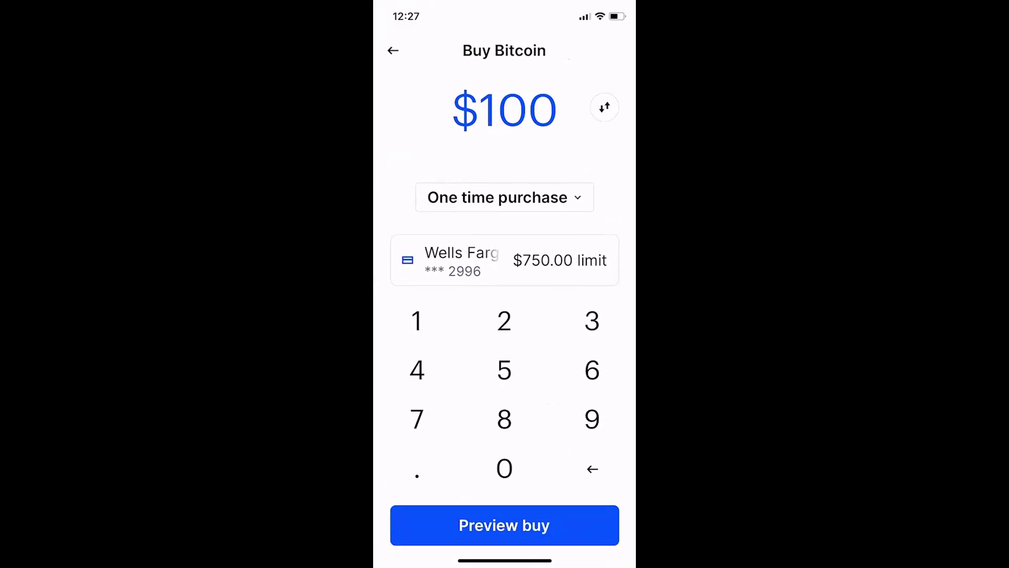
Step: Preview and place the $100 Bitcoin order for 0.00283935 BTC
{"action": "left_click", "coordinate": [504, 525]}
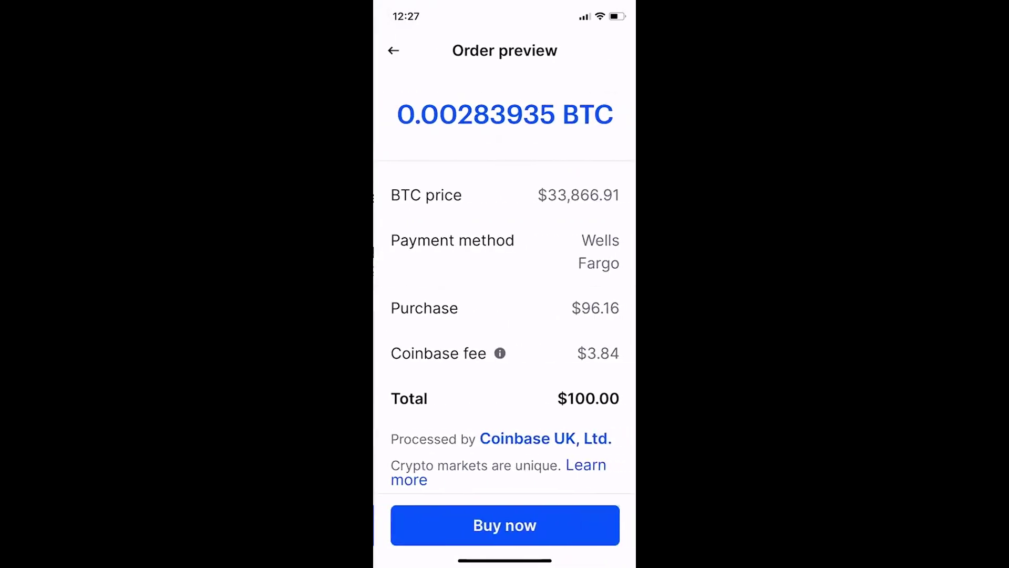
{"action": "scroll", "coordinate": [505, 287], "scroll_direction": "down", "scroll_amount": 2}
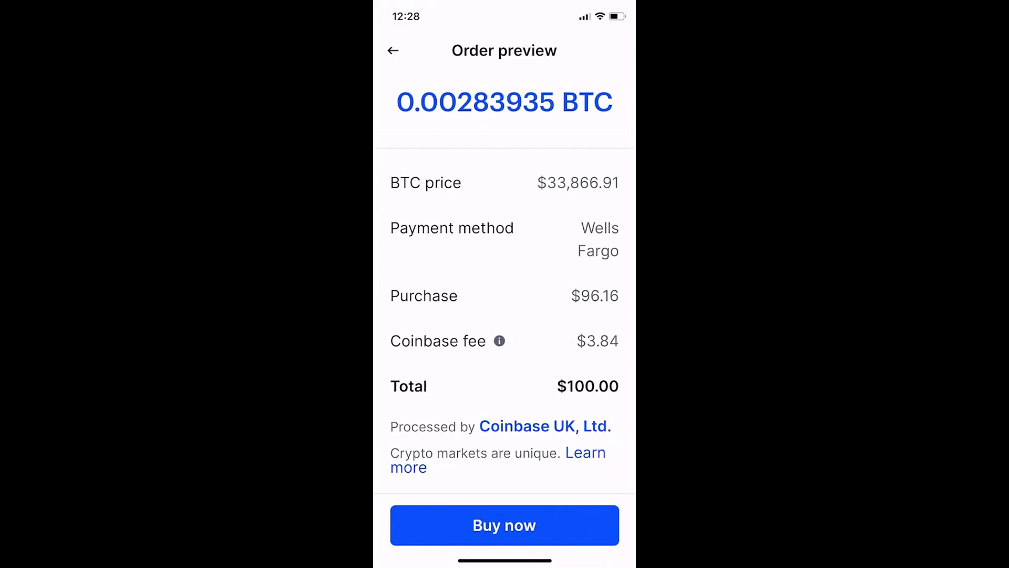
{"action": "left_click", "coordinate": [504, 525]}
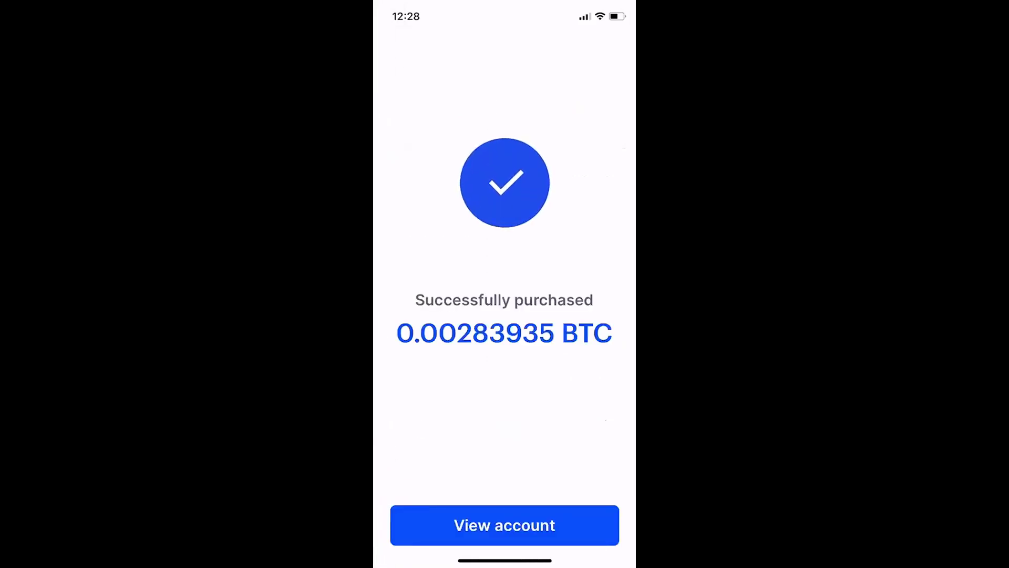
Step: Leave the purchase confirmation and go to the Bitcoin account
{"action": "left_click", "coordinate": [505, 525]}
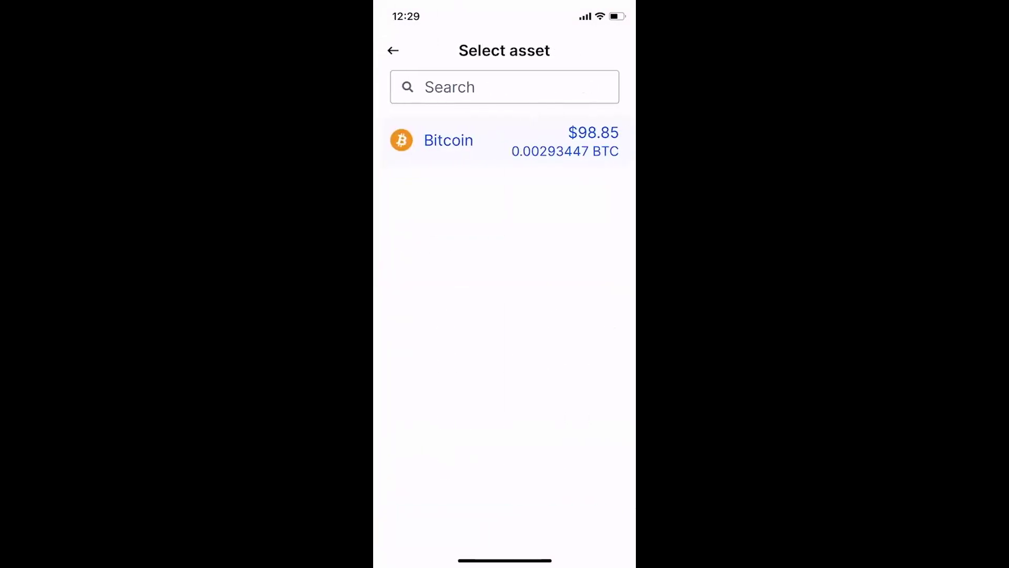
Step: Pick Bitcoin to send and enter $80 in dollars after toggling BTC units
{"action": "left_click", "coordinate": [448, 140]}
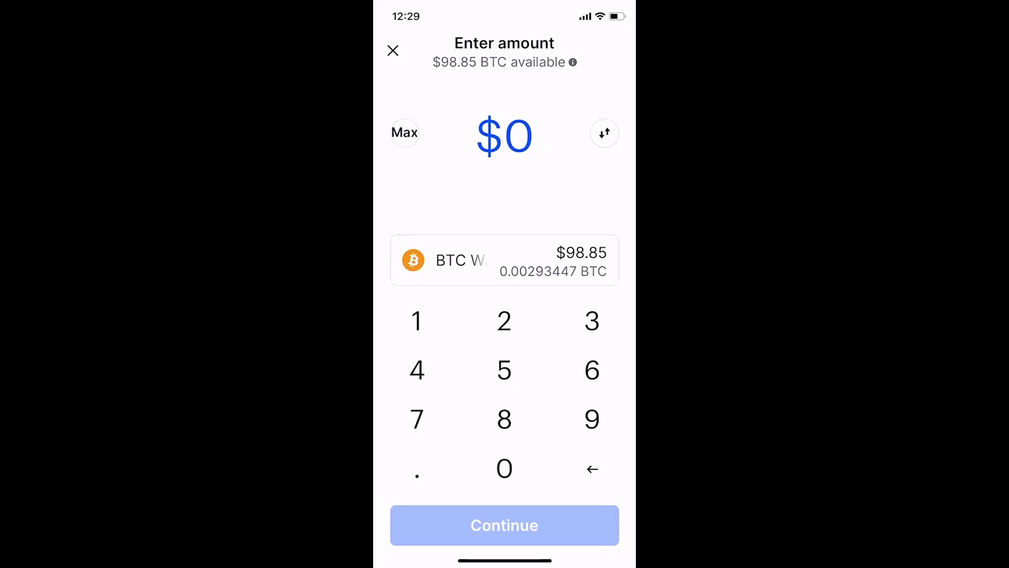
{"action": "left_click", "coordinate": [605, 132]}
{"action": "left_click", "coordinate": [604, 132]}
{"action": "left_click", "coordinate": [504, 419]}
{"action": "left_click", "coordinate": [504, 467]}
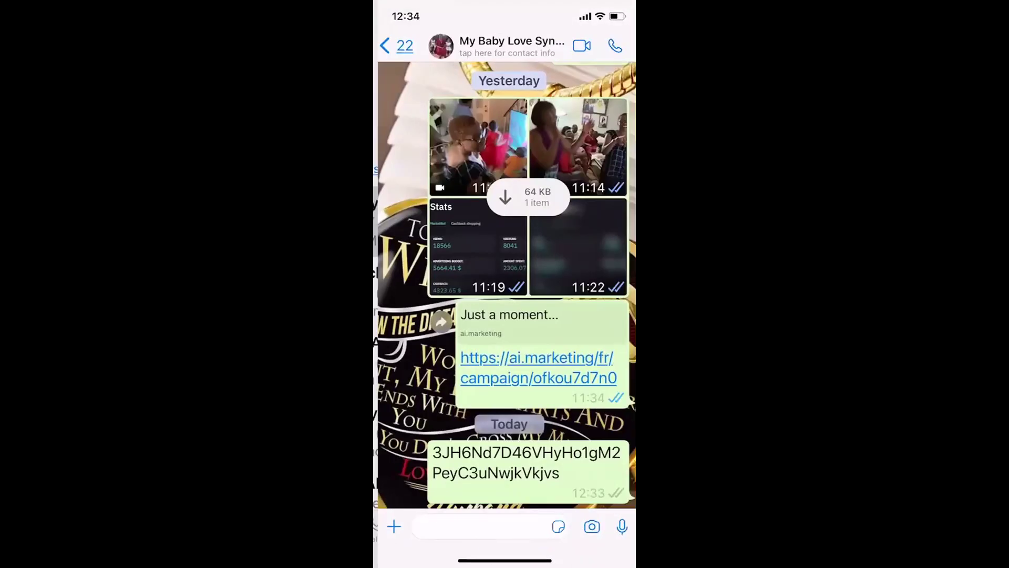
Step: Copy the Bitcoin wallet address message, go back to Chats, then exit to home
{"action": "left_click", "coordinate": [522, 463]}
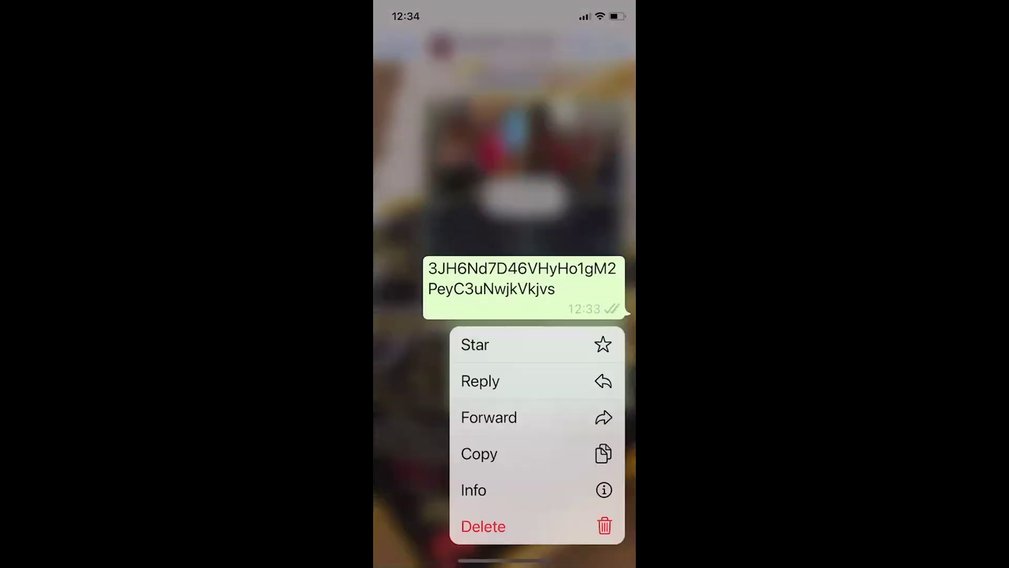
{"action": "left_click", "coordinate": [479, 454]}
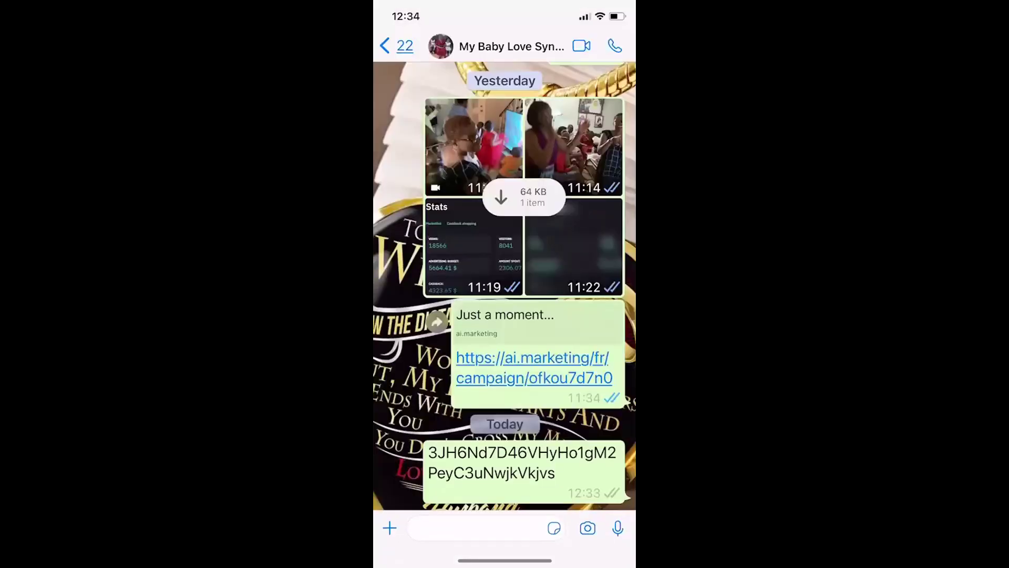
{"action": "left_click", "coordinate": [395, 42]}
{"action": "left_click_drag", "start_coordinate": [504, 560], "coordinate": [504, 368]}
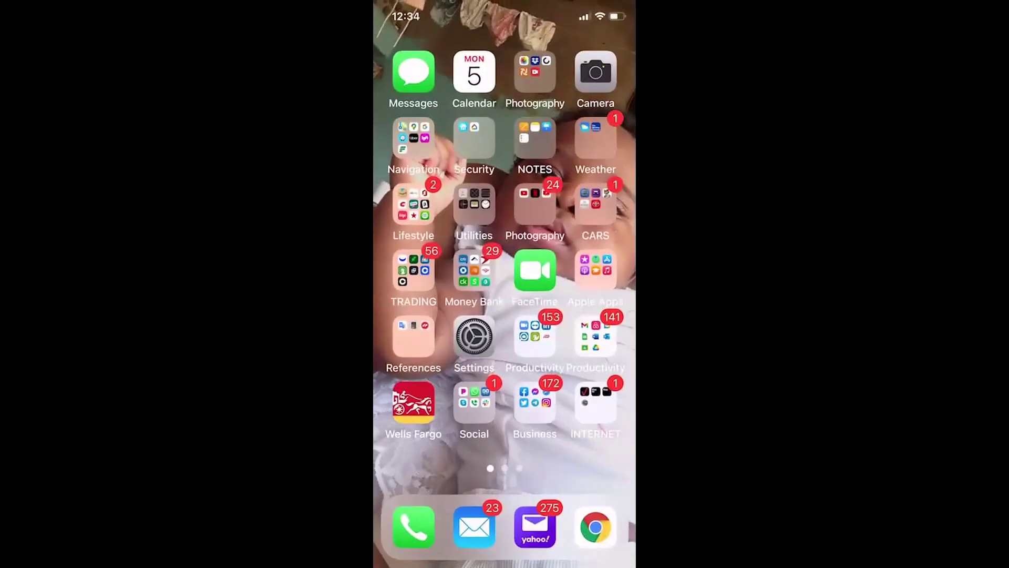
Step: Reopen Coinbase and paste the copied wallet address into the To field
{"action": "left_click", "coordinate": [414, 270]}
{"action": "left_click", "coordinate": [554, 272]}
{"action": "left_click", "coordinate": [491, 121]}
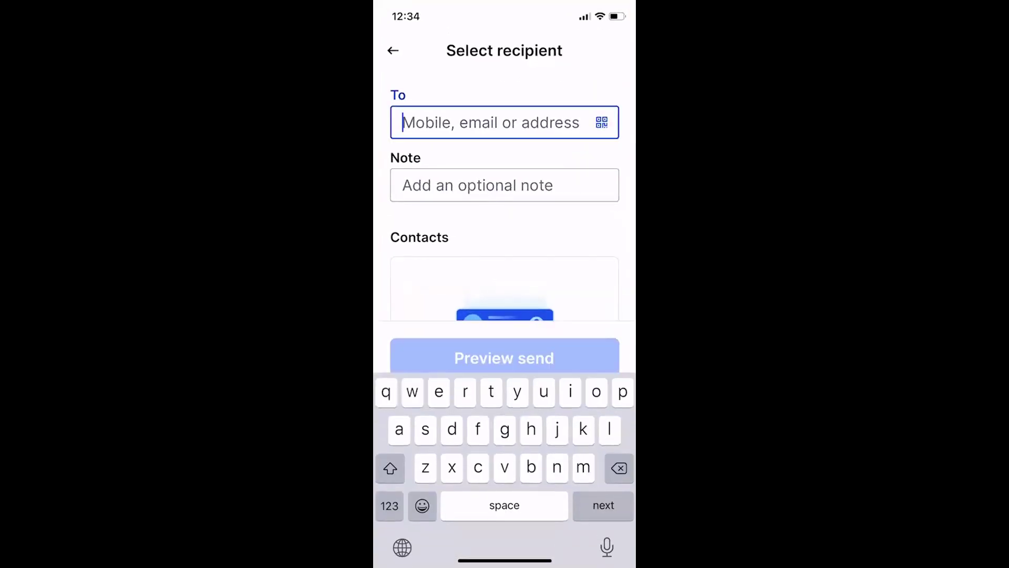
{"action": "left_click", "coordinate": [403, 122]}
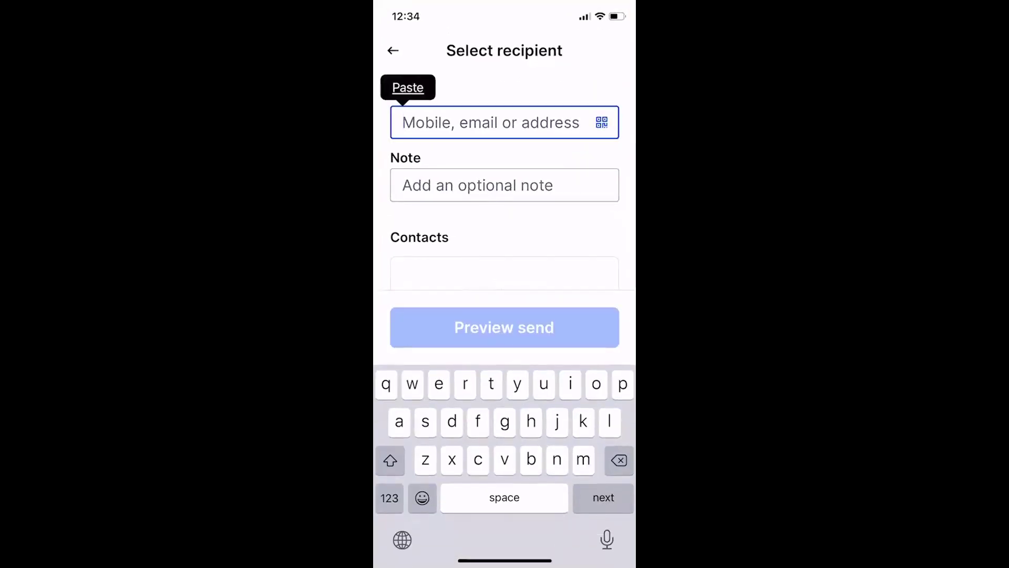
{"action": "left_click", "coordinate": [408, 85]}
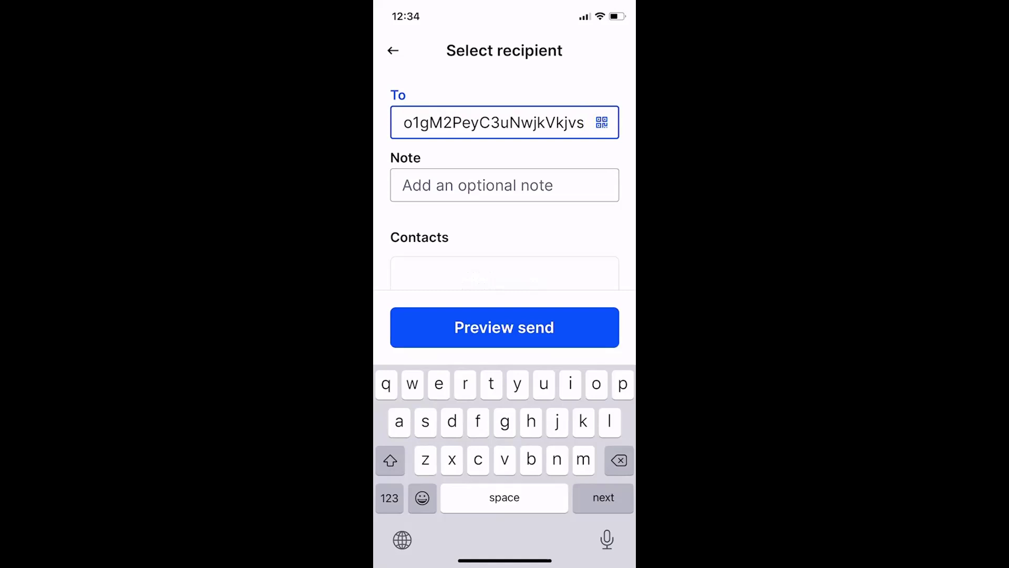
Step: Add the note 'Transfer' and preview the $79.93 Bitcoin send
{"action": "left_click", "coordinate": [505, 185]}
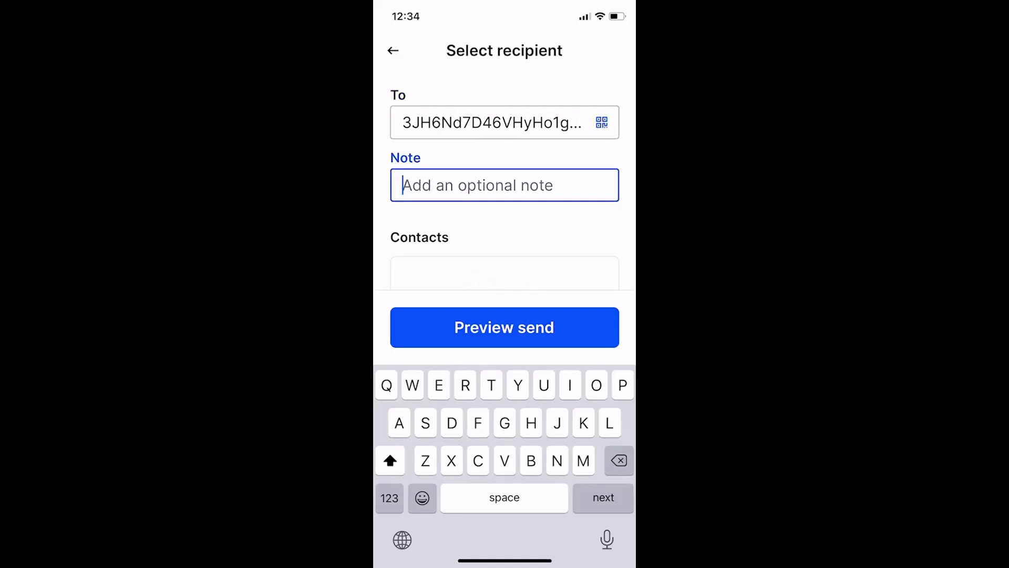
{"action": "type", "text": "Transfer"}
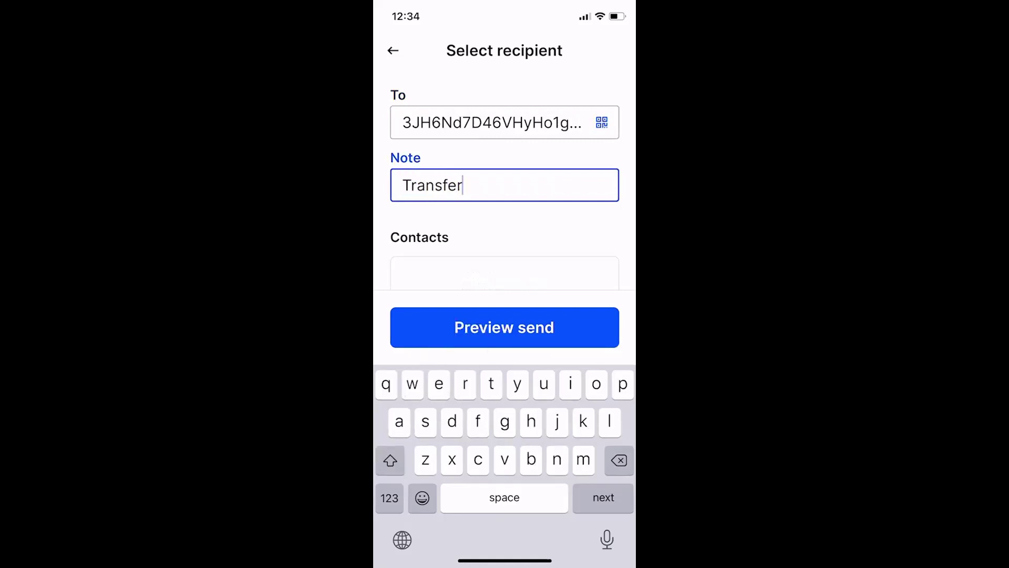
{"action": "left_click", "coordinate": [505, 327]}
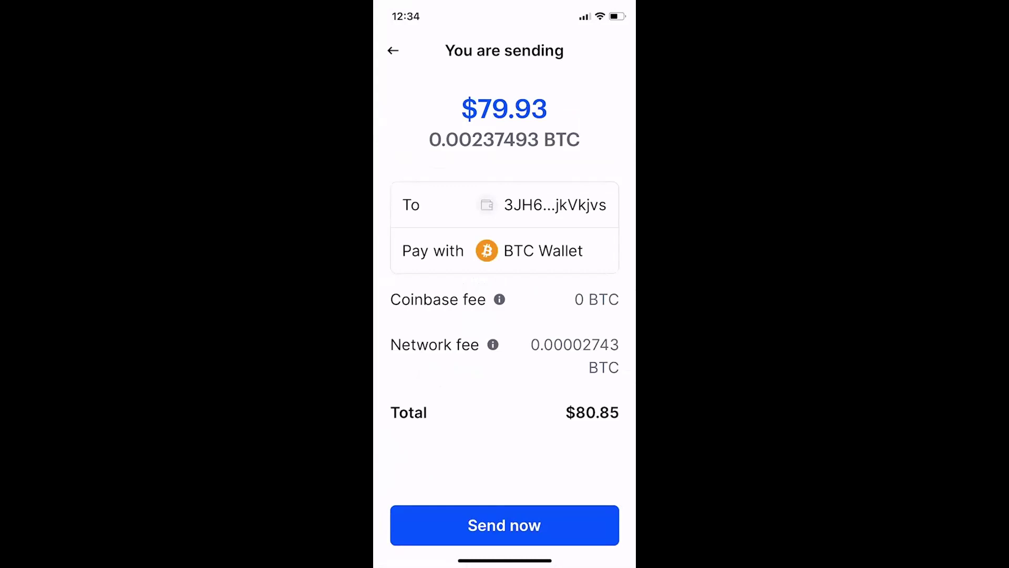
Step: Confirm the $79.93 send and submit the texted verification code
{"action": "left_click", "coordinate": [504, 526]}
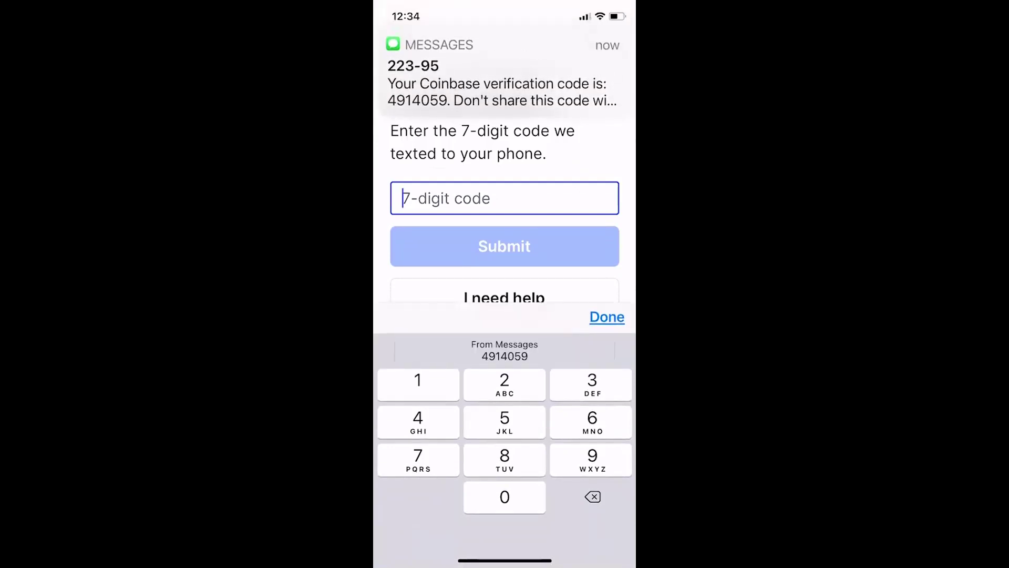
{"action": "left_click", "coordinate": [504, 350]}
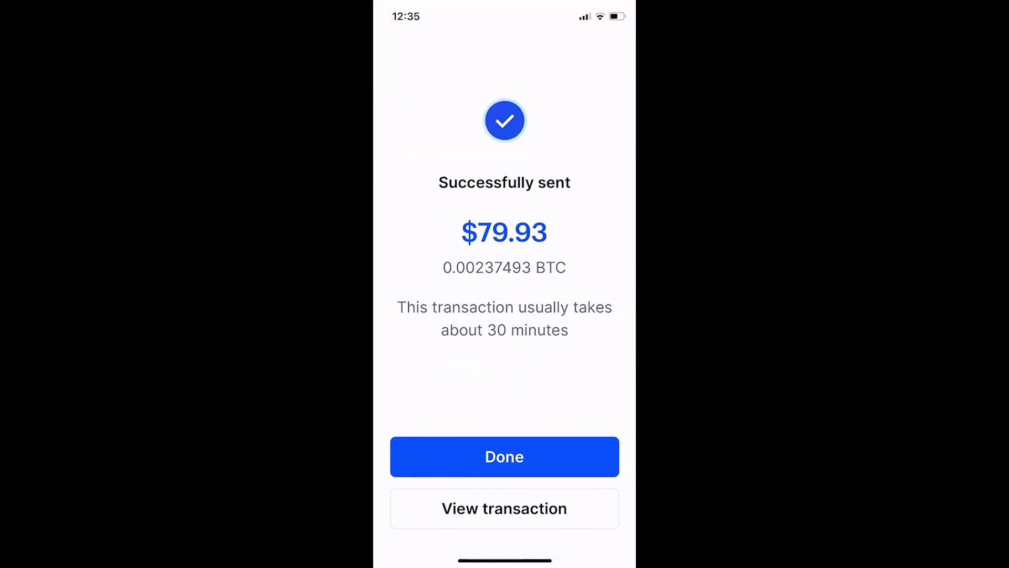
Step: Finish in Coinbase and highlight the invoice's 0 BTC received, 0.0023689 BTC, Waiting status and 1314.62 balance
{"action": "left_click", "coordinate": [504, 456]}
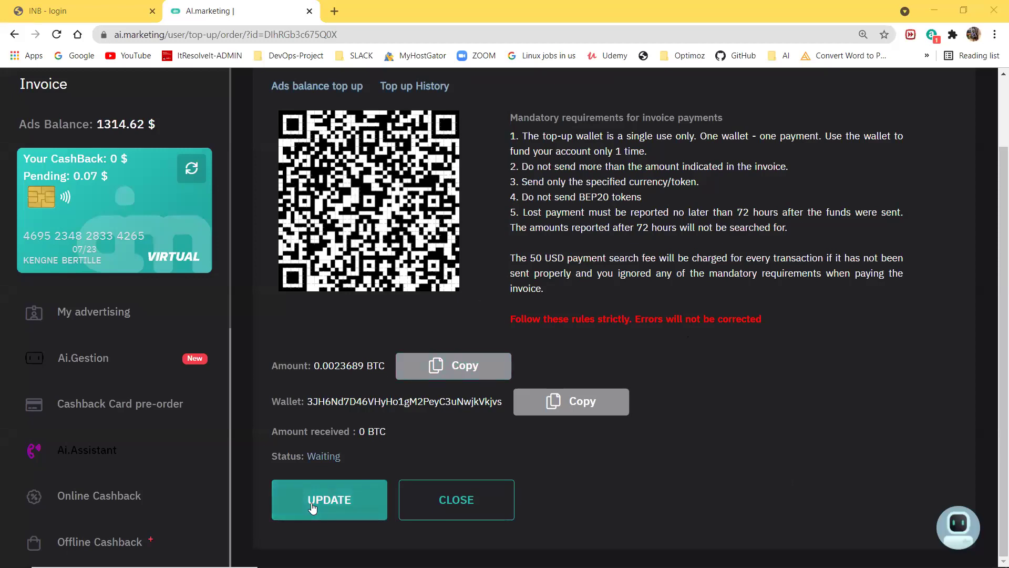
{"action": "left_click_drag", "start_coordinate": [362, 430], "coordinate": [387, 431]}
{"action": "double_click", "coordinate": [317, 366]}
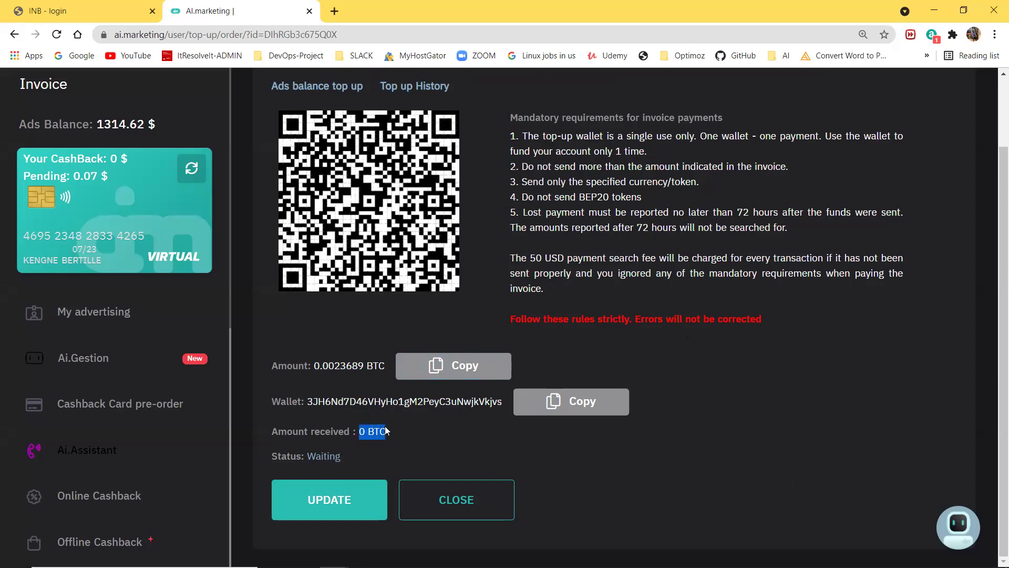
{"action": "left_click_drag", "start_coordinate": [308, 455], "coordinate": [342, 455]}
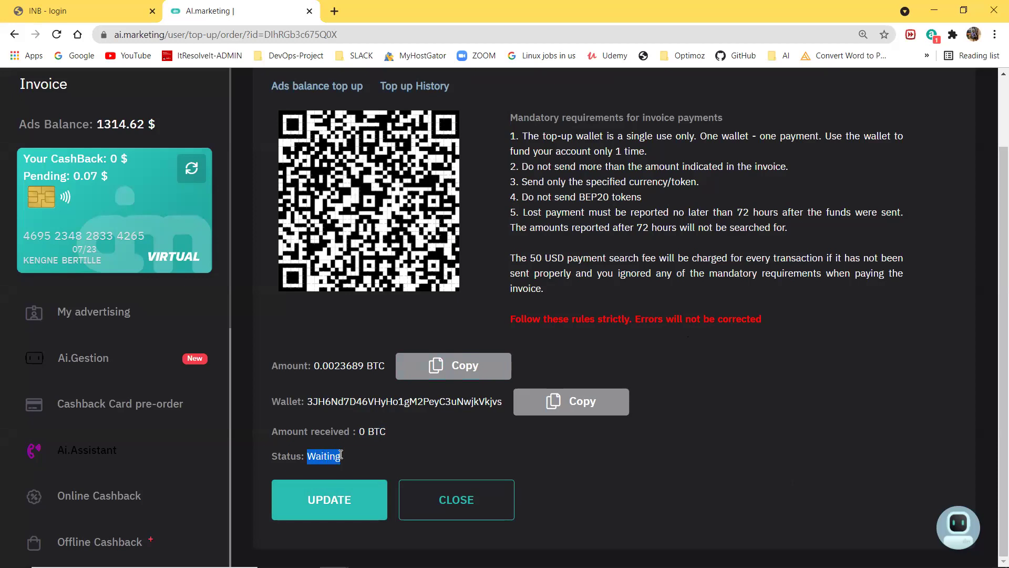
{"action": "left_click_drag", "start_coordinate": [150, 126], "coordinate": [97, 129]}
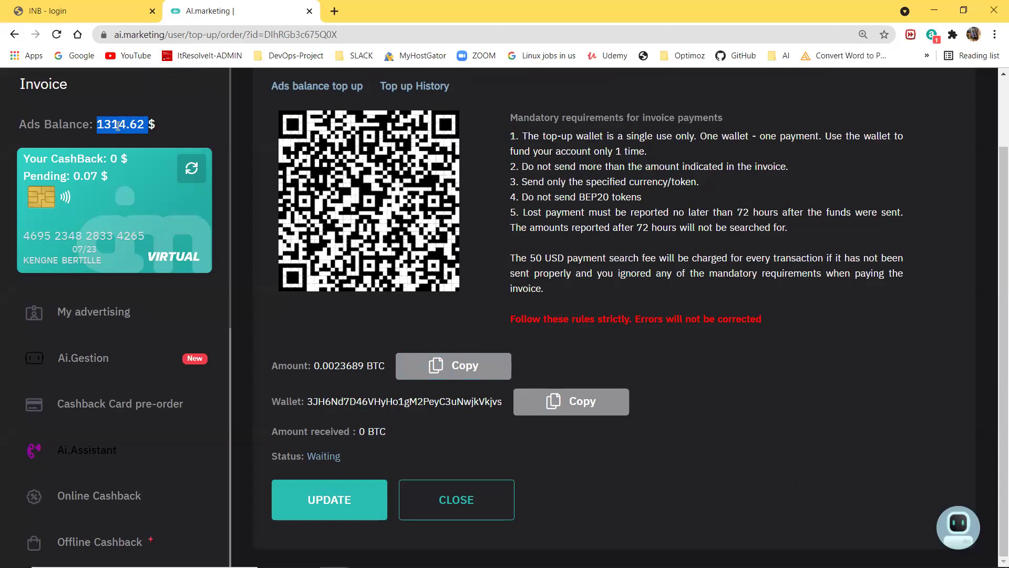
Step: Dismiss the message notification, briefly check WhatsApp, then close it to return to the invoice
{"action": "scroll", "coordinate": [140, 309], "scroll_direction": "down", "scroll_amount": 5}
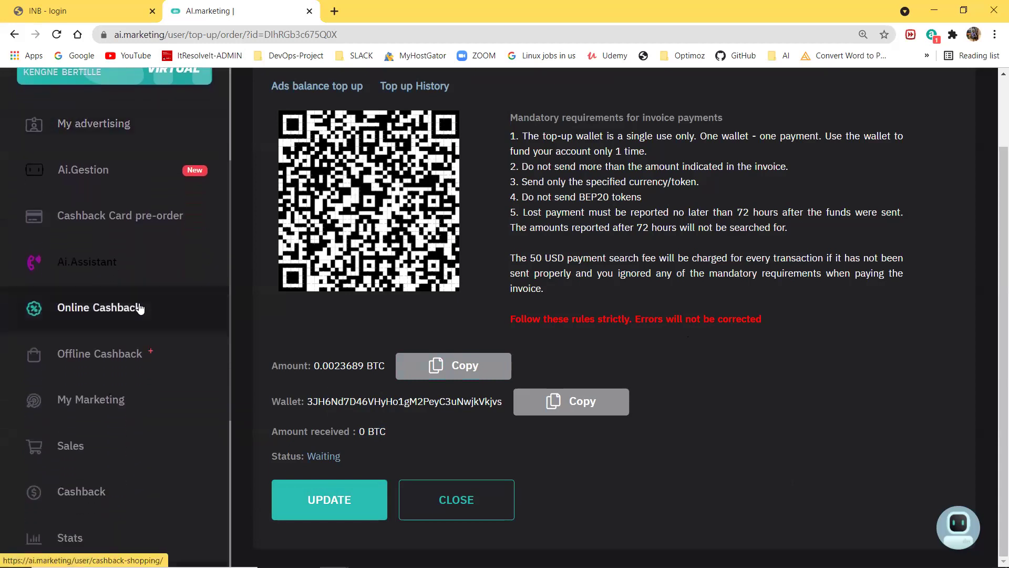
{"action": "scroll", "coordinate": [140, 309], "scroll_direction": "up", "scroll_amount": 3}
{"action": "scroll", "coordinate": [140, 309], "scroll_direction": "up", "scroll_amount": 1}
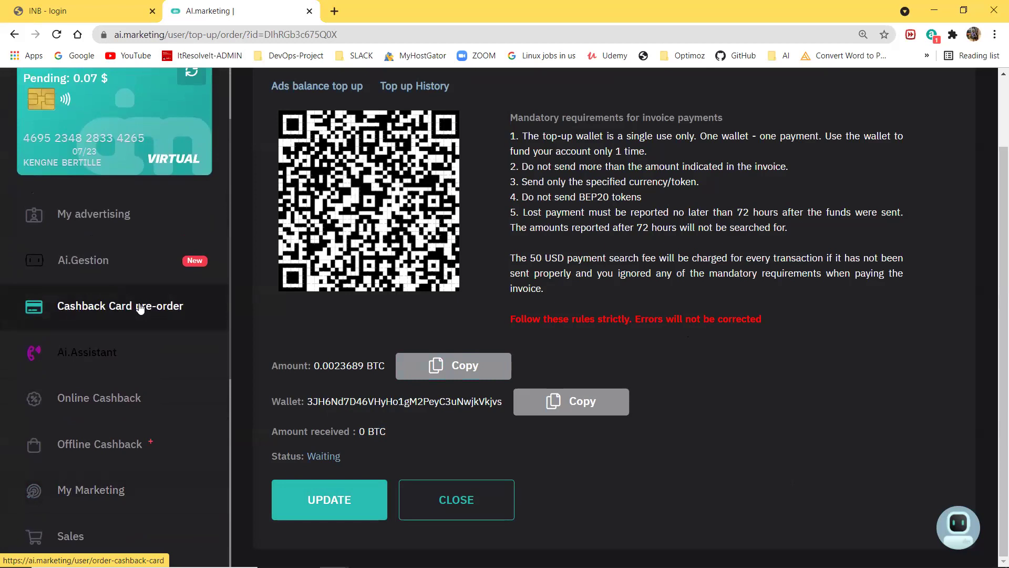
{"action": "scroll", "coordinate": [140, 442], "scroll_direction": "down", "scroll_amount": 3}
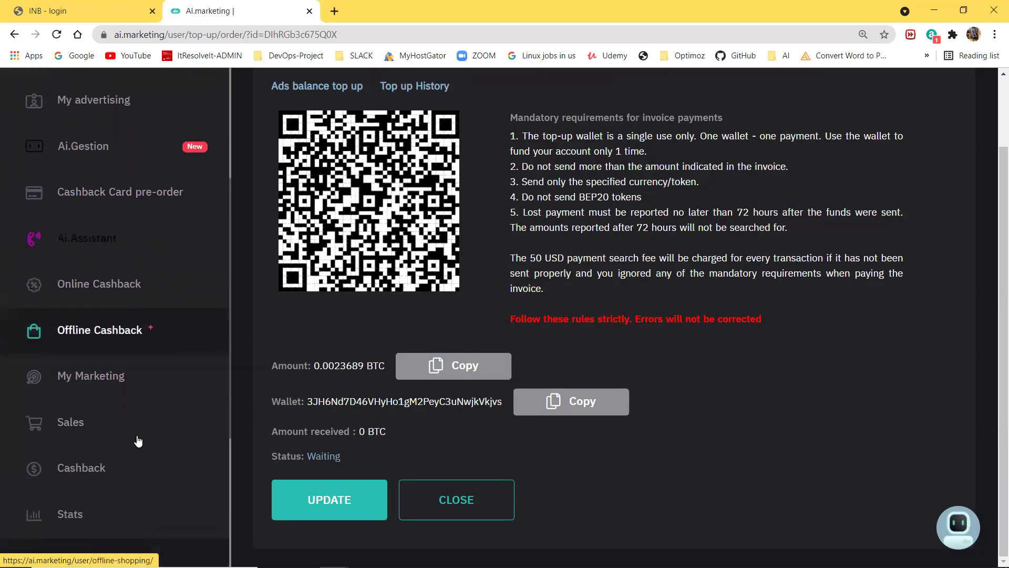
{"action": "scroll", "coordinate": [138, 441], "scroll_direction": "down", "scroll_amount": 3}
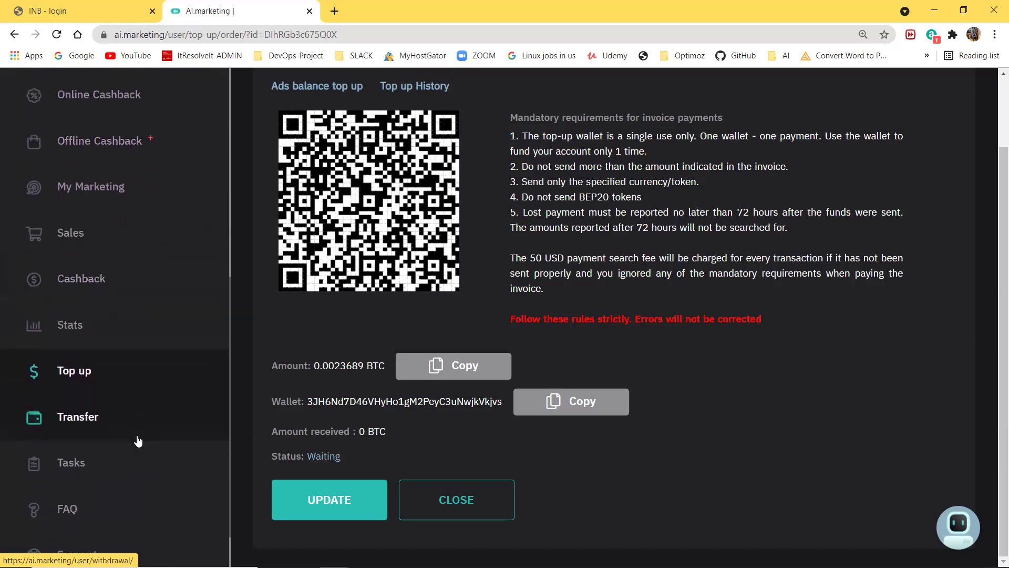
{"action": "scroll", "coordinate": [138, 440], "scroll_direction": "down", "scroll_amount": 1}
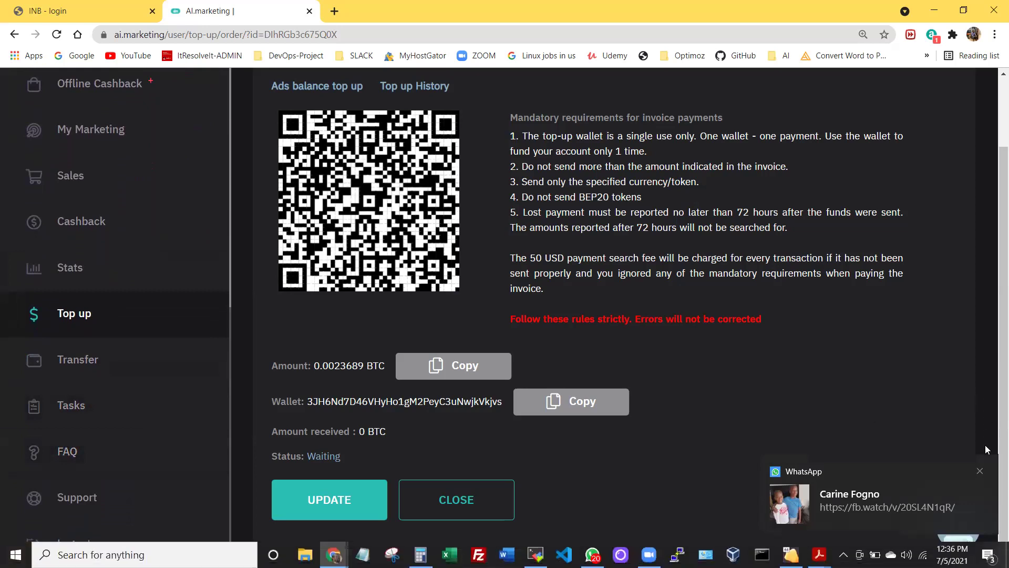
{"action": "left_click", "coordinate": [980, 471]}
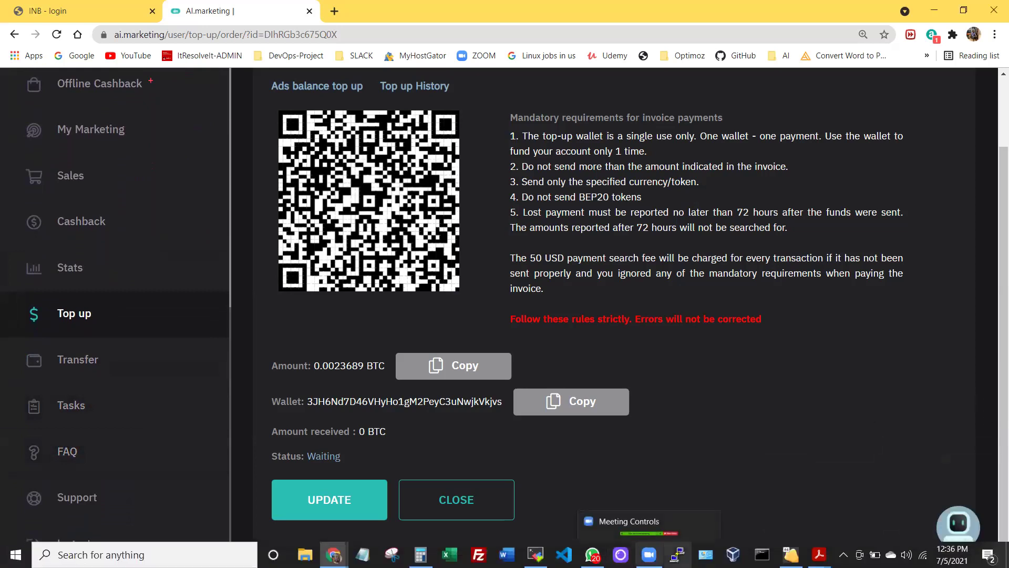
{"action": "left_click", "coordinate": [592, 555]}
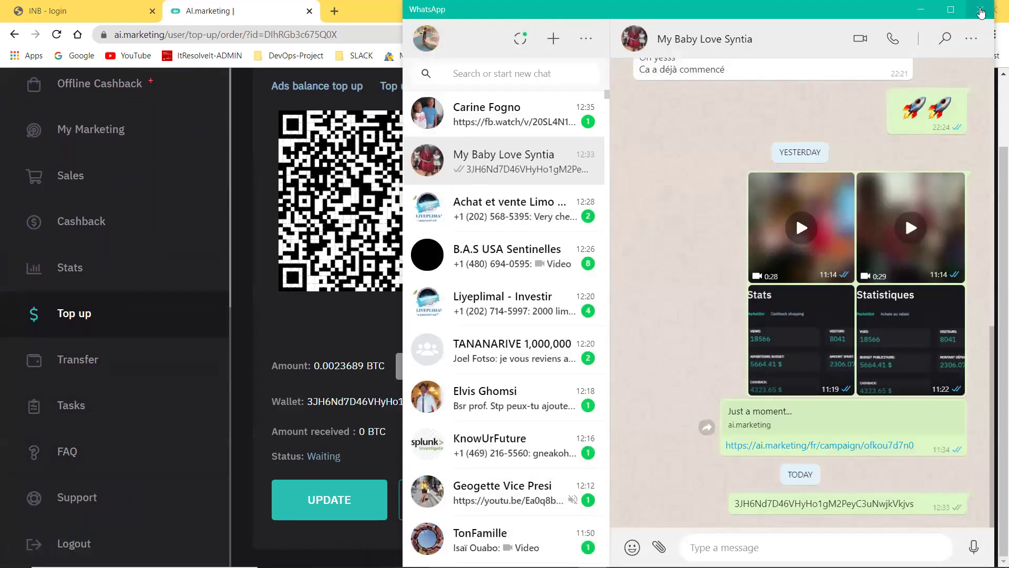
{"action": "left_click", "coordinate": [995, 10]}
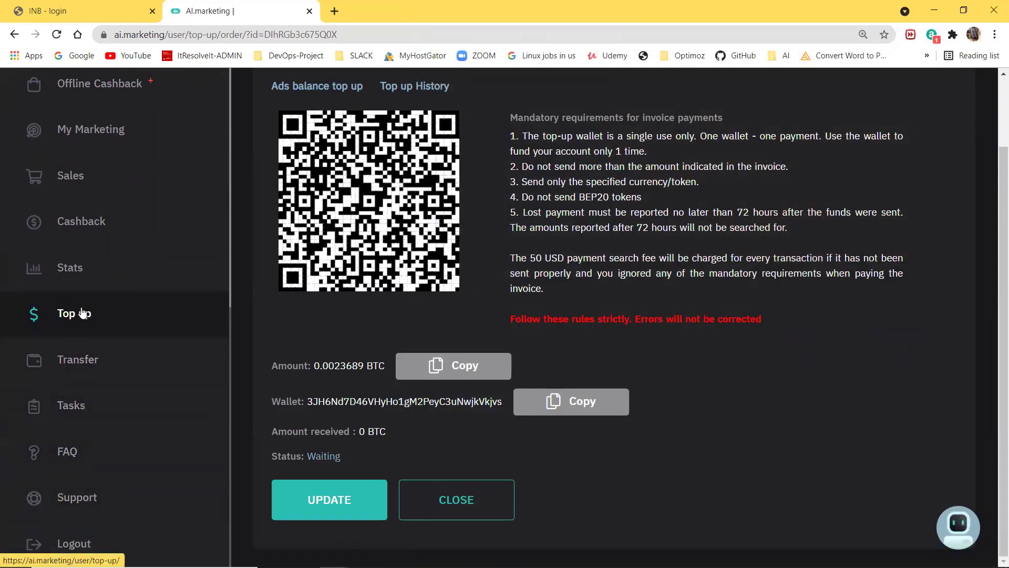
Step: Close the invoice, enter a 60 USD top-up paid in Bitcoin, then reload the page
{"action": "left_click", "coordinate": [450, 506]}
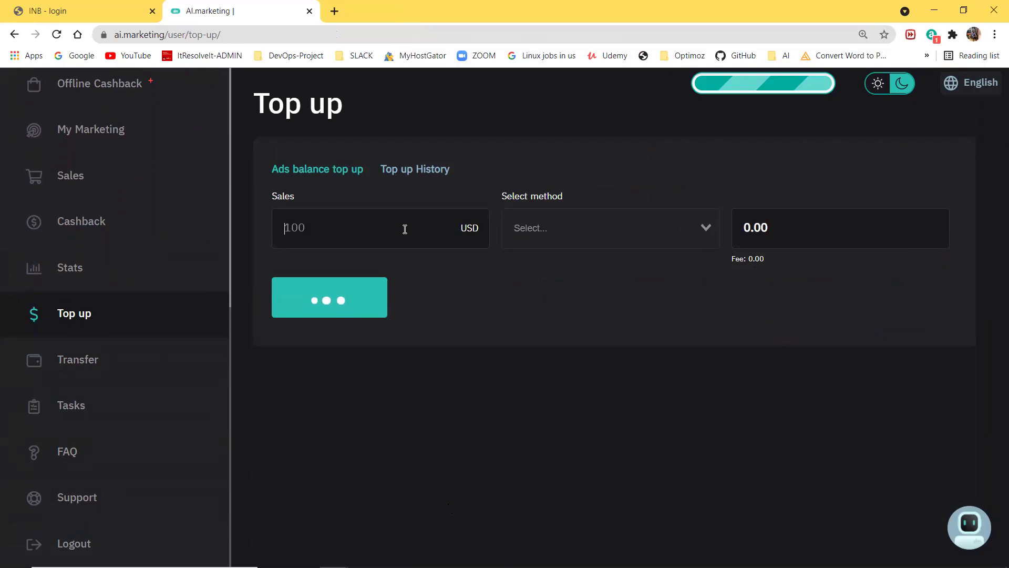
{"action": "type", "text": "60"}
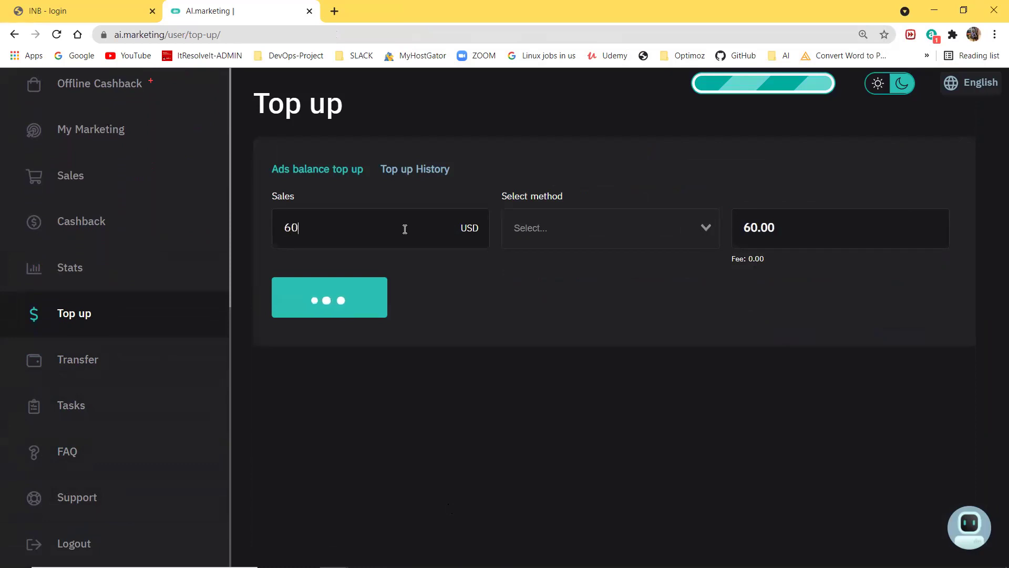
{"action": "left_click", "coordinate": [606, 239]}
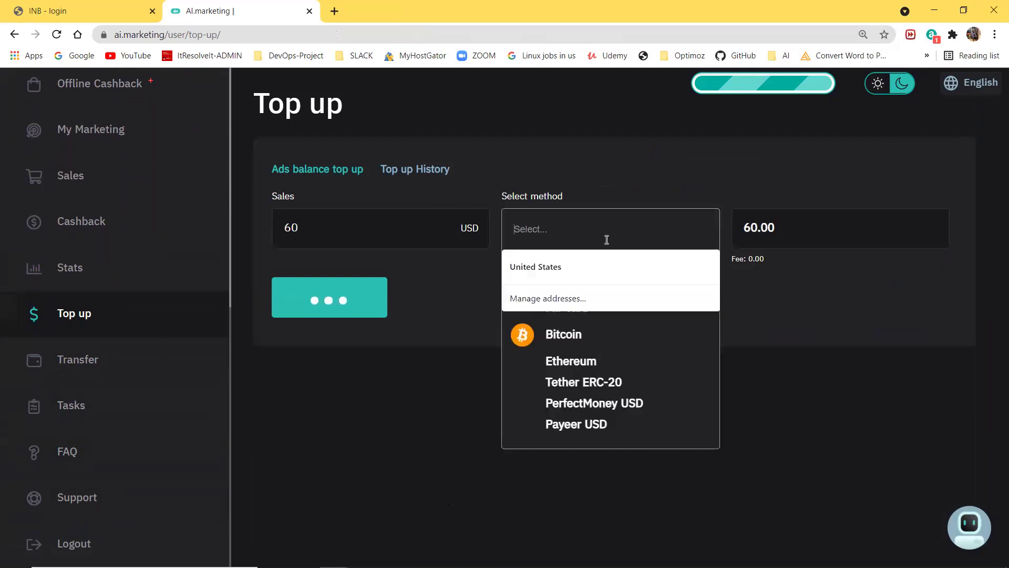
{"action": "left_click", "coordinate": [564, 336]}
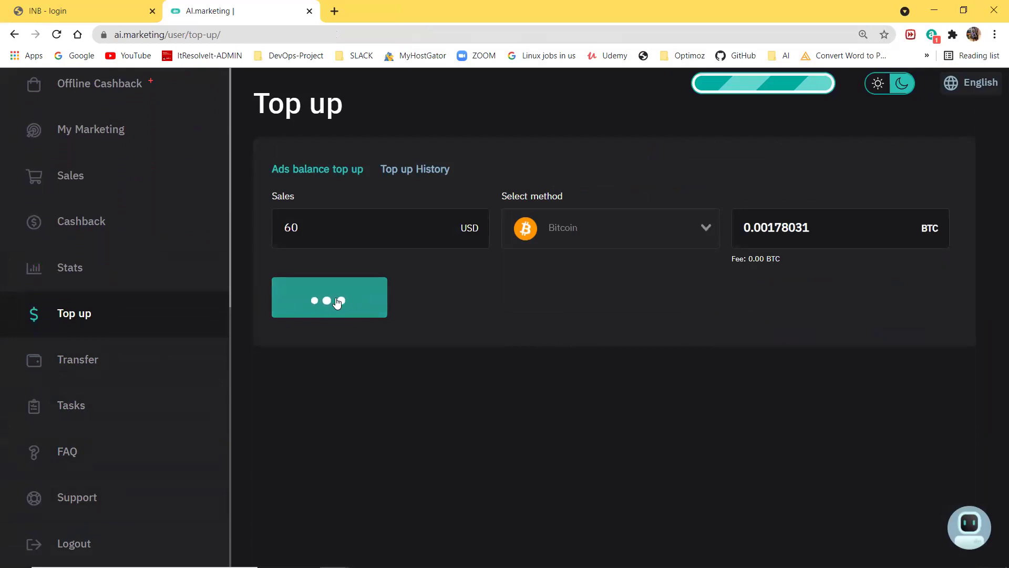
{"action": "left_click", "coordinate": [57, 37]}
Step: After reloading and dismissing the AI MANAGEMENT notice, re-enter 60 USD with Bitcoin
{"action": "left_click", "coordinate": [58, 36]}
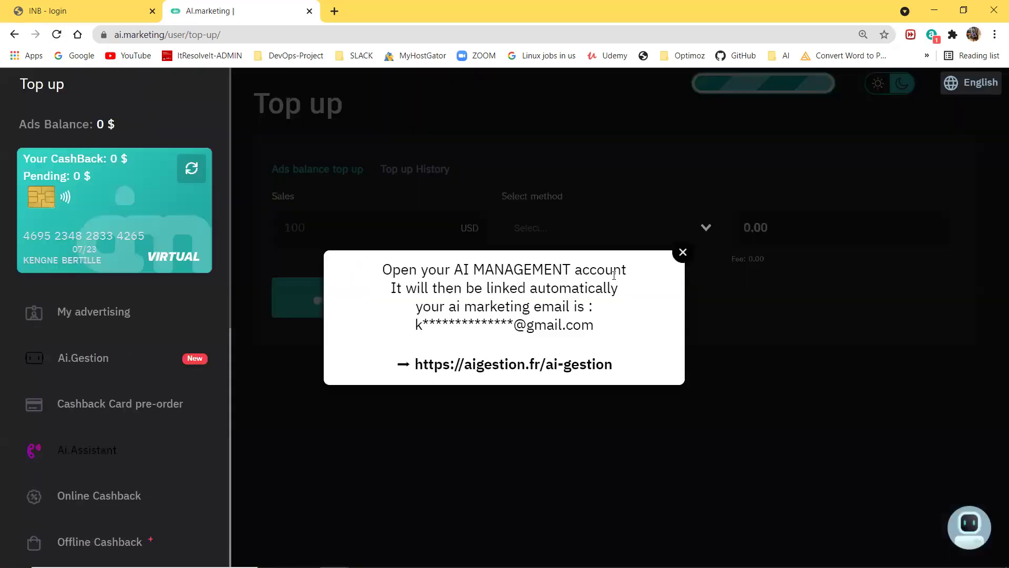
{"action": "left_click", "coordinate": [683, 252]}
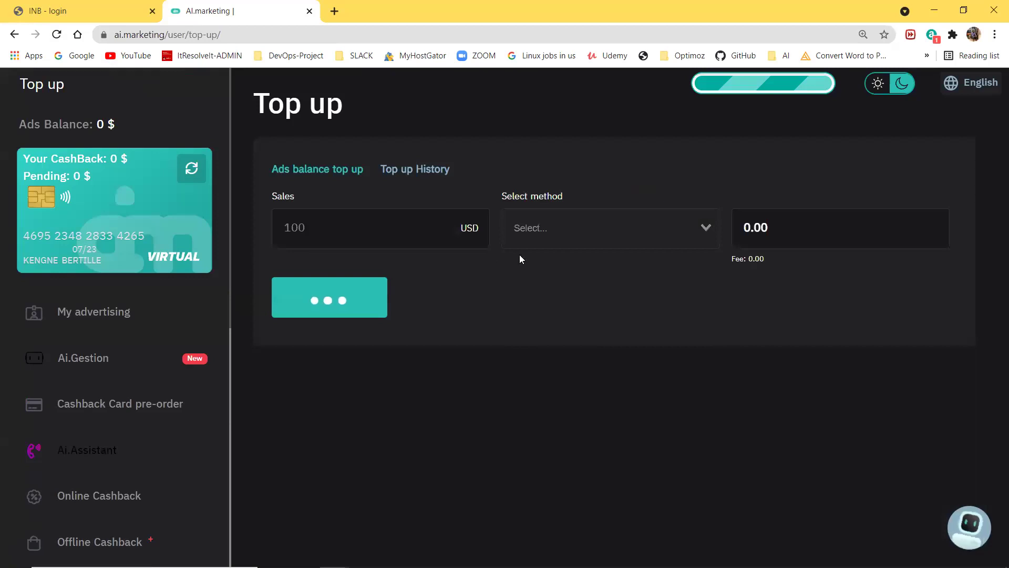
{"action": "left_click", "coordinate": [370, 232]}
{"action": "type", "text": "60"}
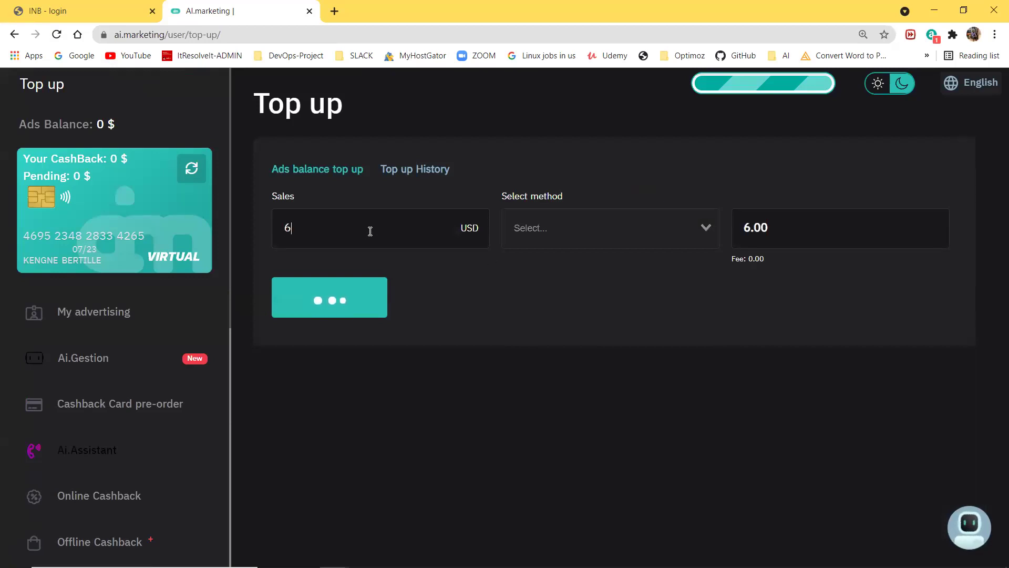
{"action": "left_click", "coordinate": [698, 223]}
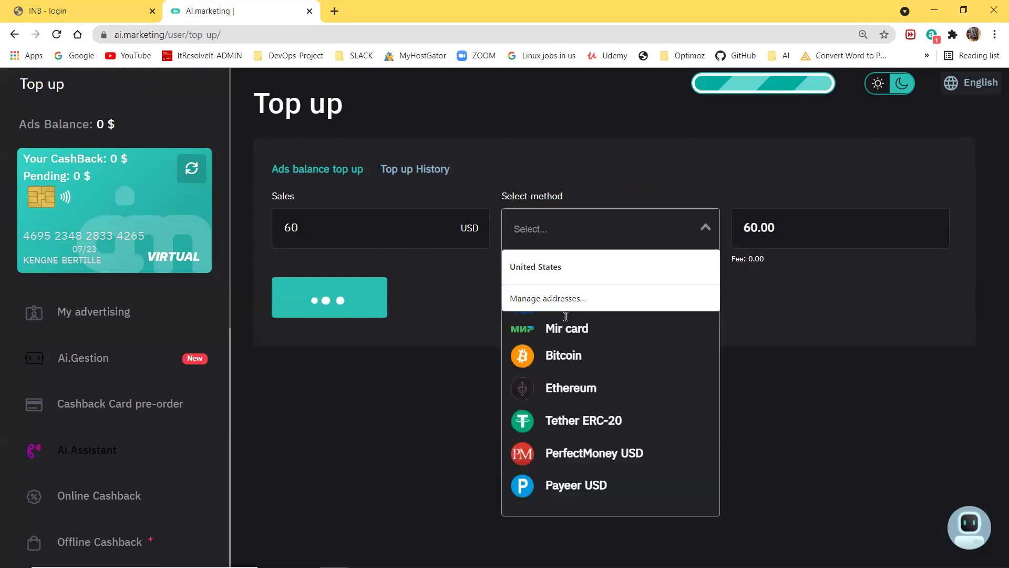
{"action": "left_click", "coordinate": [552, 352]}
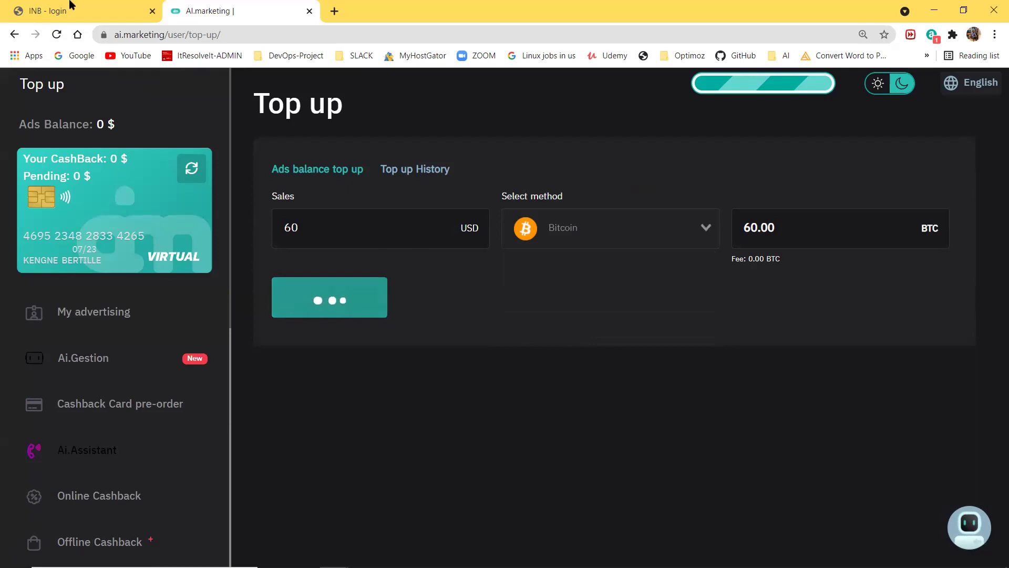
Step: Reload the top-up page, dismiss the AI MANAGEMENT notice again, and log out
{"action": "left_click", "coordinate": [59, 37]}
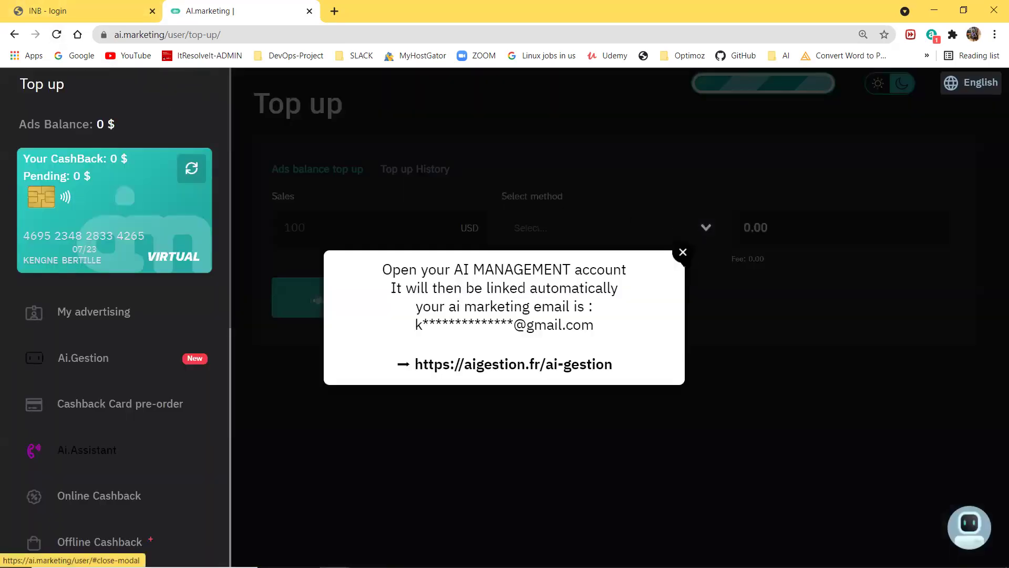
{"action": "left_click", "coordinate": [683, 252]}
{"action": "scroll", "coordinate": [145, 368], "scroll_direction": "down", "scroll_amount": 5}
{"action": "scroll", "coordinate": [145, 369], "scroll_direction": "down", "scroll_amount": 4}
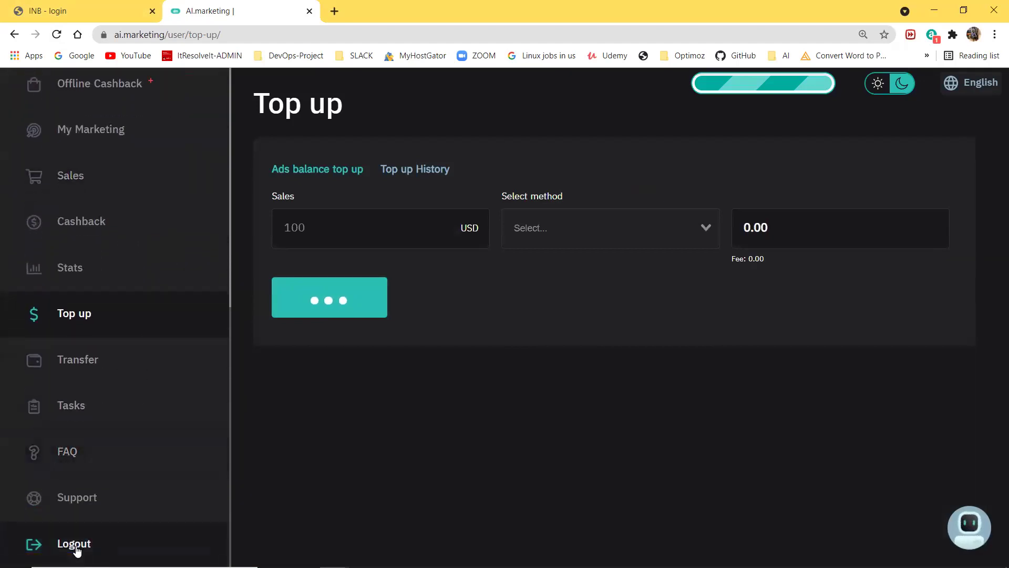
{"action": "left_click", "coordinate": [75, 544]}
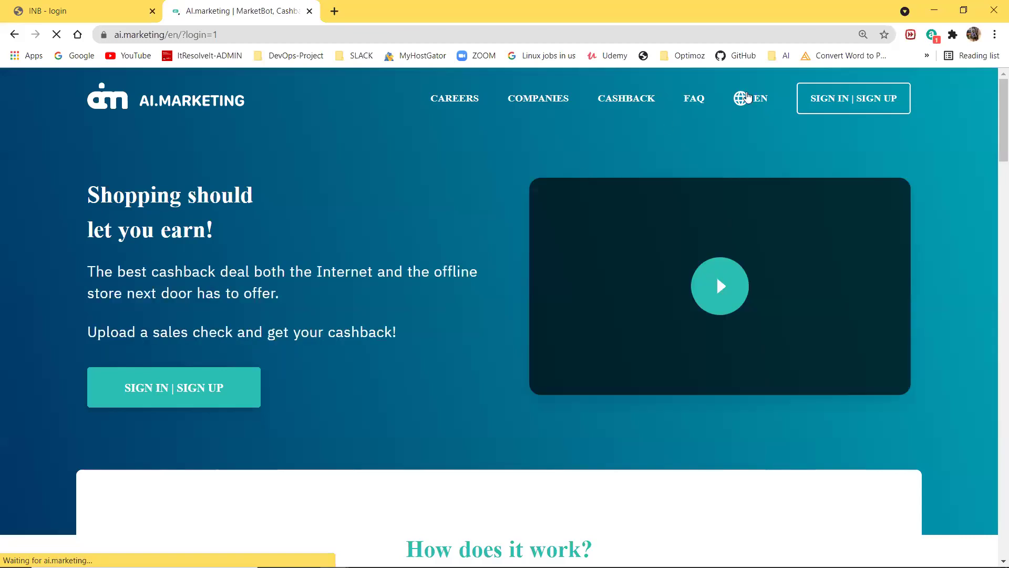
Step: Sign in via inb.network with the third saved account and its saved password; dismiss the login error
{"action": "left_click", "coordinate": [845, 95]}
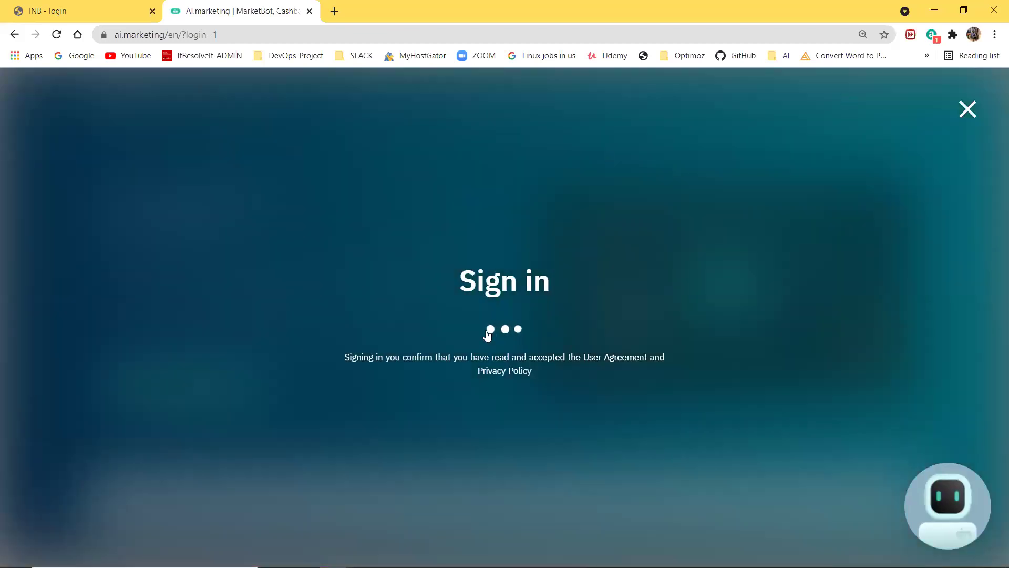
{"action": "left_click", "coordinate": [433, 336]}
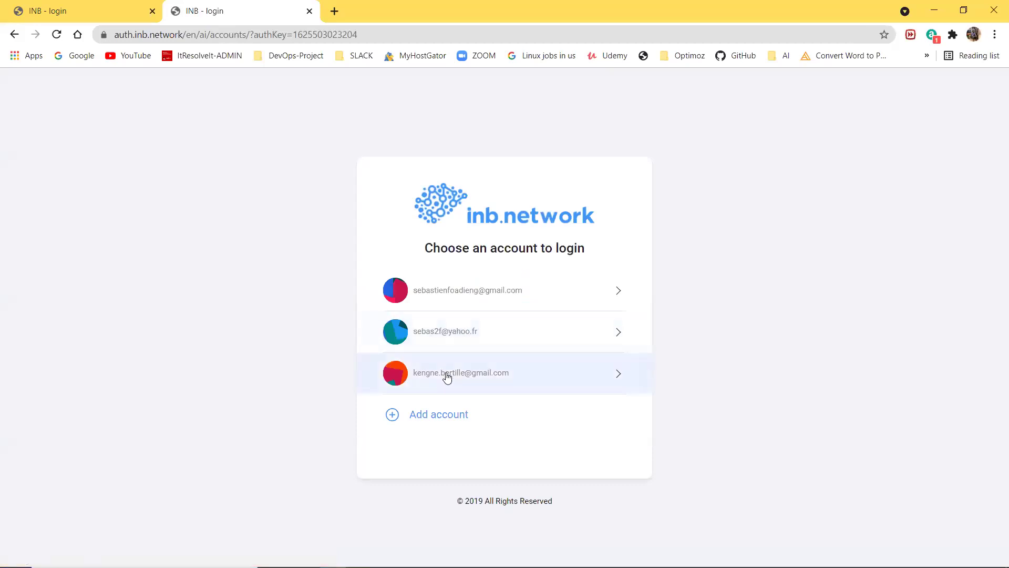
{"action": "left_click", "coordinate": [447, 376]}
{"action": "left_click", "coordinate": [426, 329]}
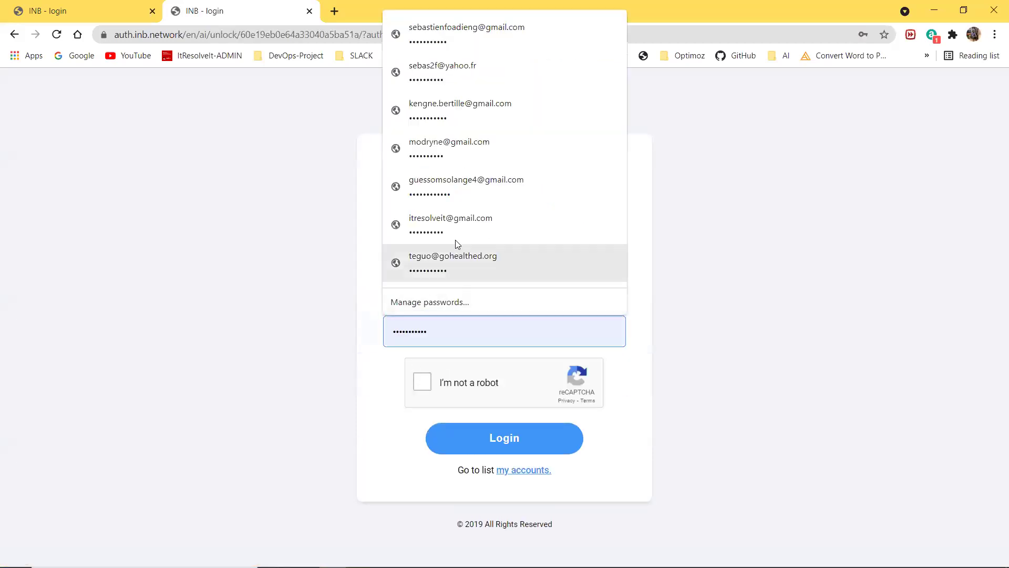
{"action": "left_click", "coordinate": [457, 109]}
{"action": "left_click", "coordinate": [423, 382]}
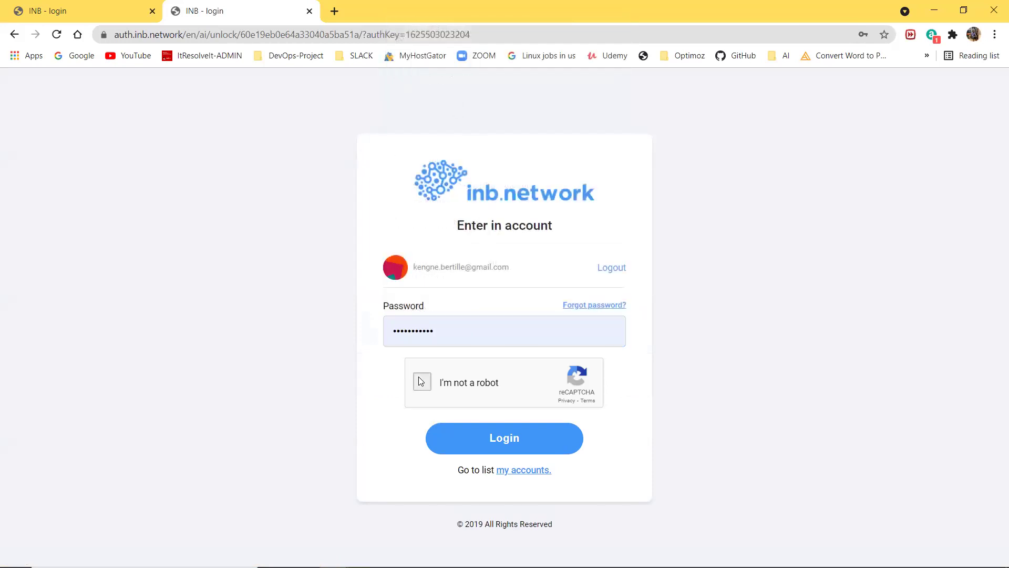
{"action": "left_click", "coordinate": [496, 446]}
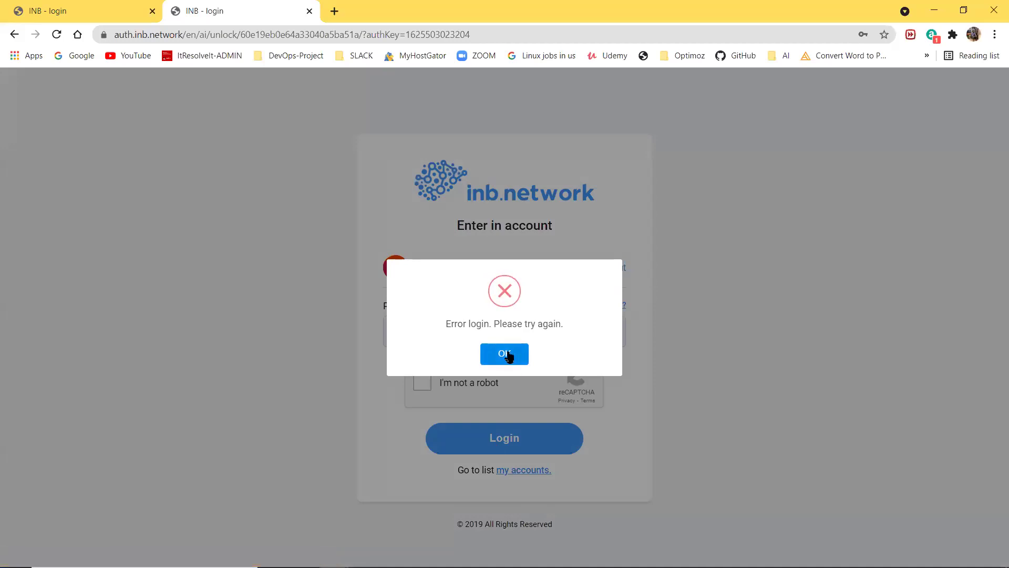
{"action": "left_click", "coordinate": [508, 356]}
Step: Retry the login, reloading and refilling the saved password, dismissing each login error
{"action": "left_click", "coordinate": [424, 382]}
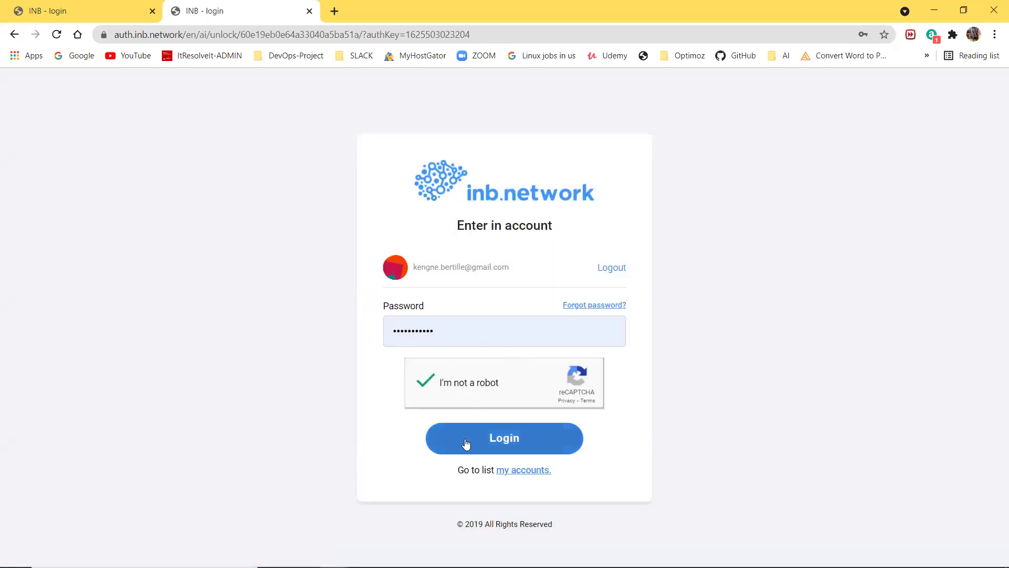
{"action": "left_click", "coordinate": [502, 440]}
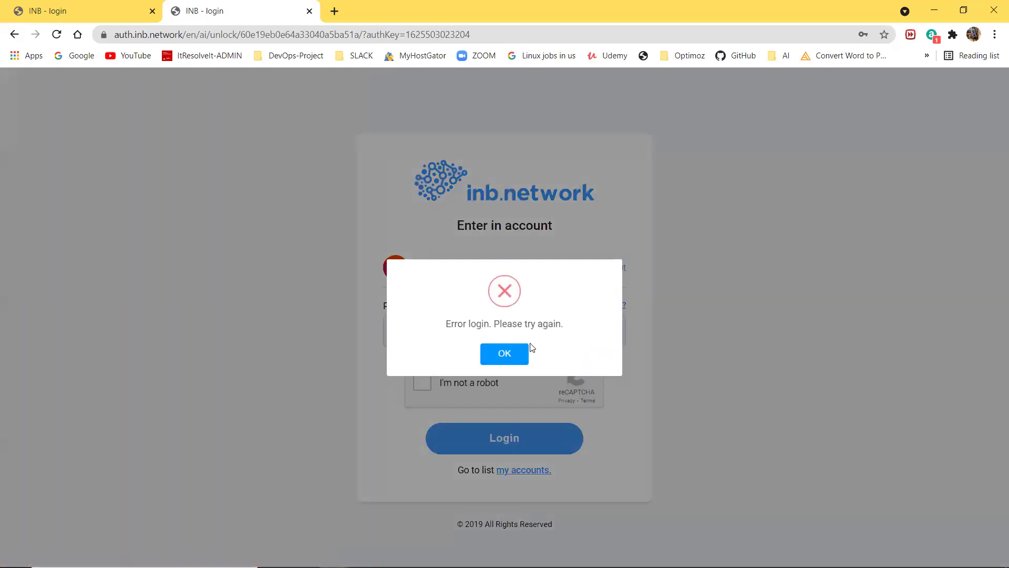
{"action": "left_click", "coordinate": [513, 354]}
{"action": "left_click", "coordinate": [56, 35]}
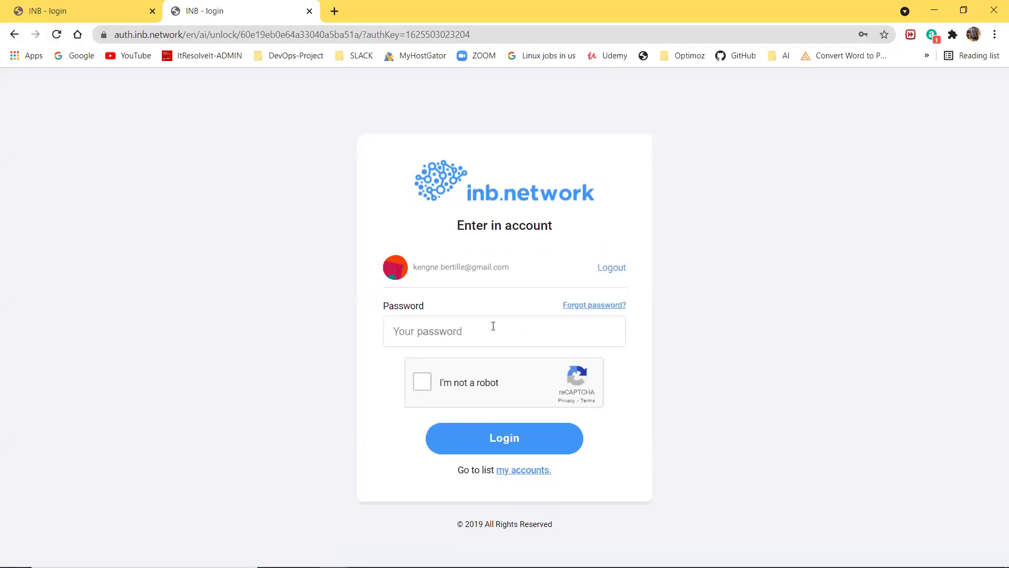
{"action": "left_click", "coordinate": [462, 332]}
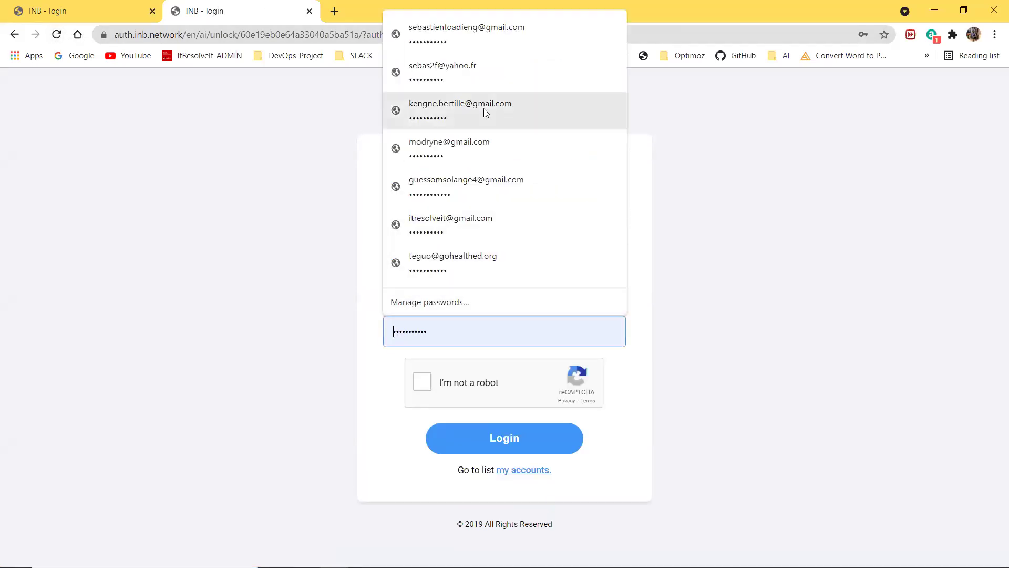
{"action": "left_click", "coordinate": [458, 109]}
{"action": "left_click", "coordinate": [423, 385]}
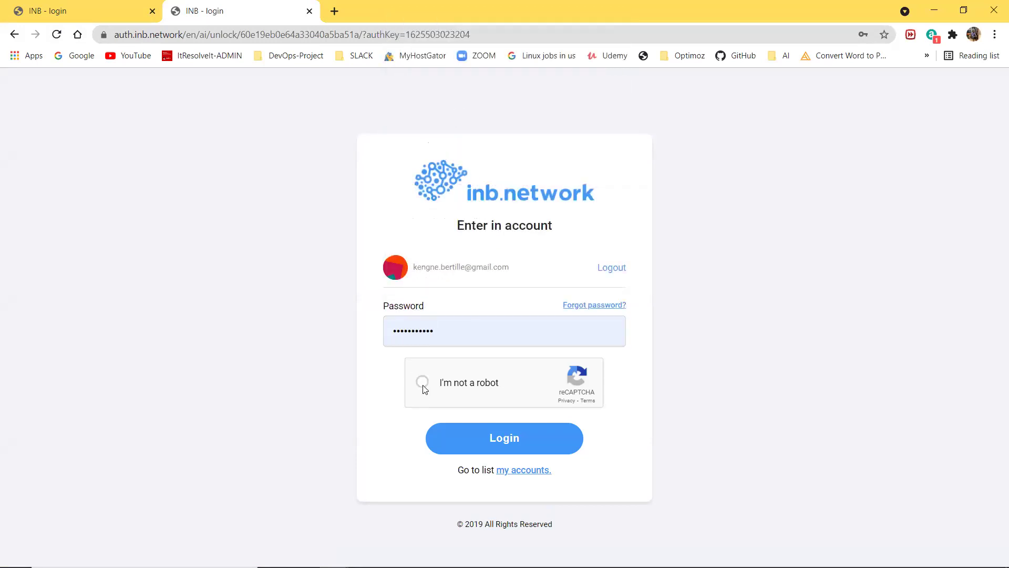
{"action": "left_click", "coordinate": [476, 443]}
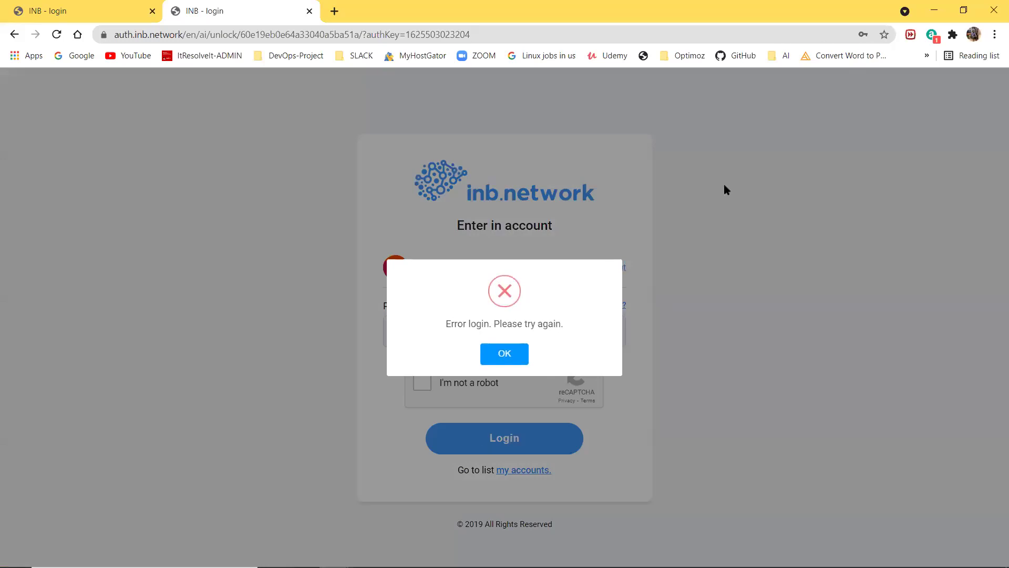
{"action": "left_click", "coordinate": [509, 355]}
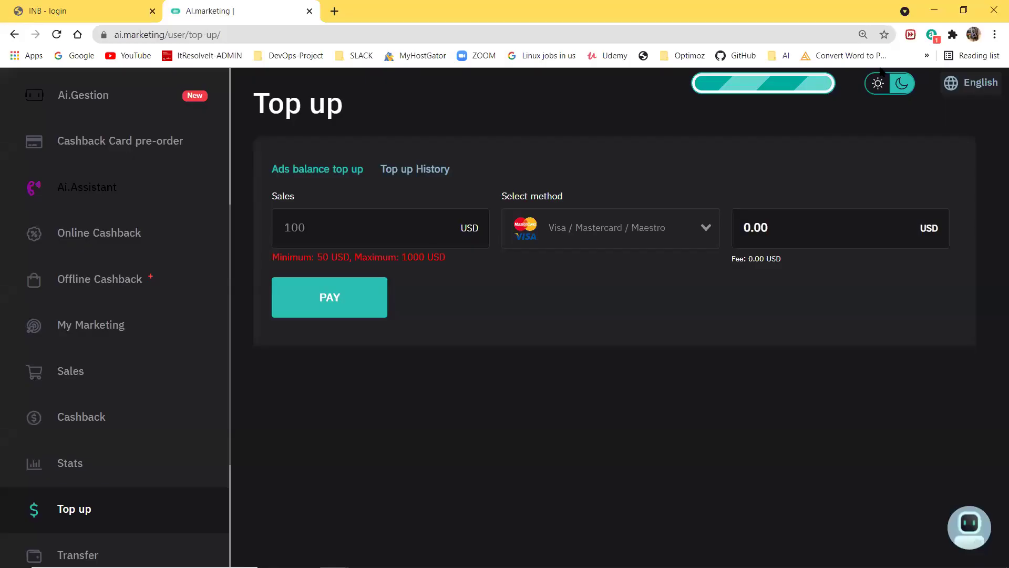
Step: Enter 60 USD, choose Bitcoin, and create the 0.00177888 BTC payment invoice
{"action": "left_click", "coordinate": [481, 238]}
{"action": "type", "text": "60"}
{"action": "left_click", "coordinate": [568, 227]}
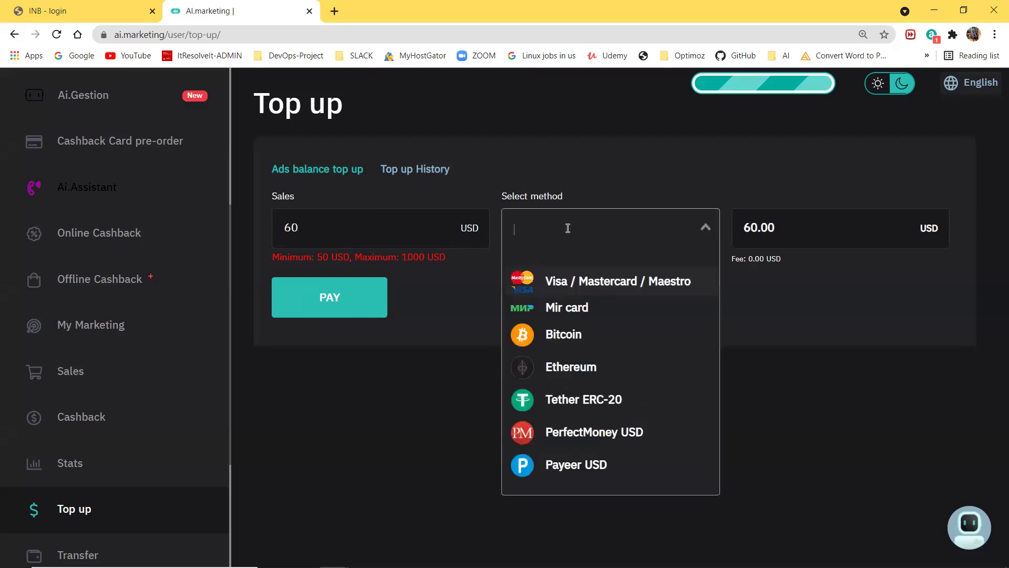
{"action": "left_click", "coordinate": [561, 333]}
{"action": "left_click", "coordinate": [343, 309]}
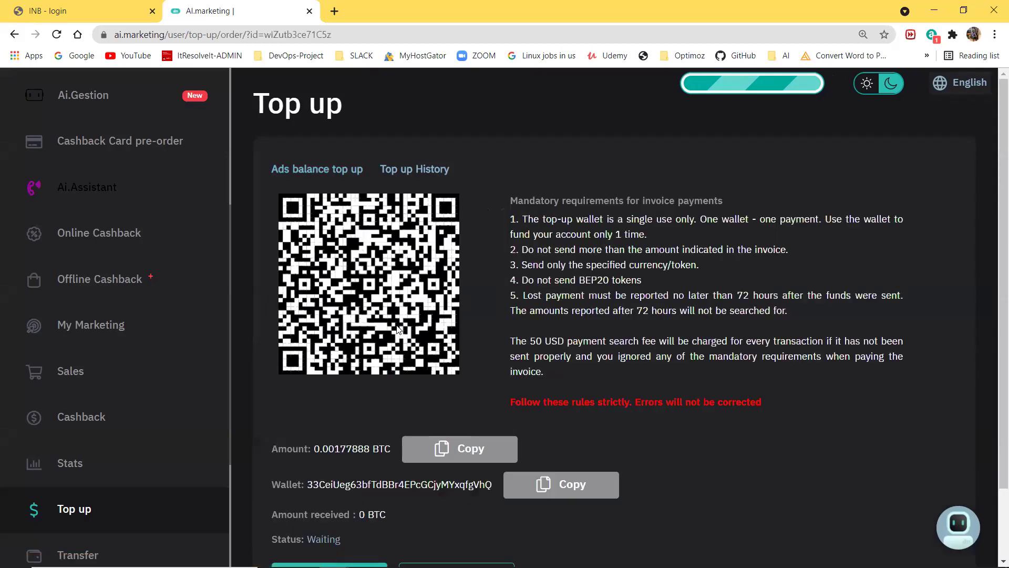
Step: Scroll down the waiting 0.00177888 BTC invoice page
{"action": "scroll", "coordinate": [426, 385], "scroll_direction": "down", "scroll_amount": 1}
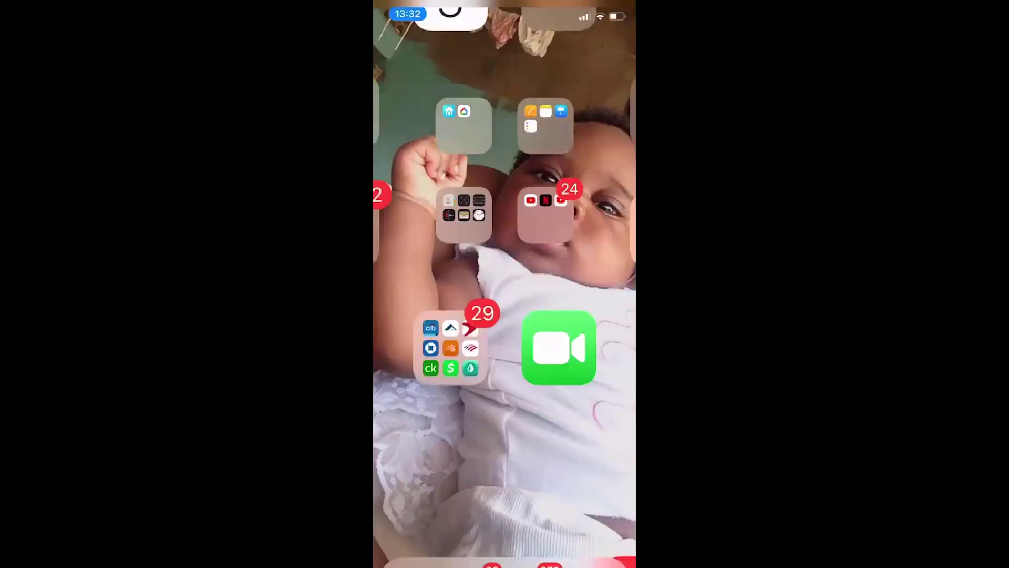
Step: Launch Cash App from the Money Bank folder and open the custom bitcoin amount keypad
{"action": "left_click", "coordinate": [473, 270]}
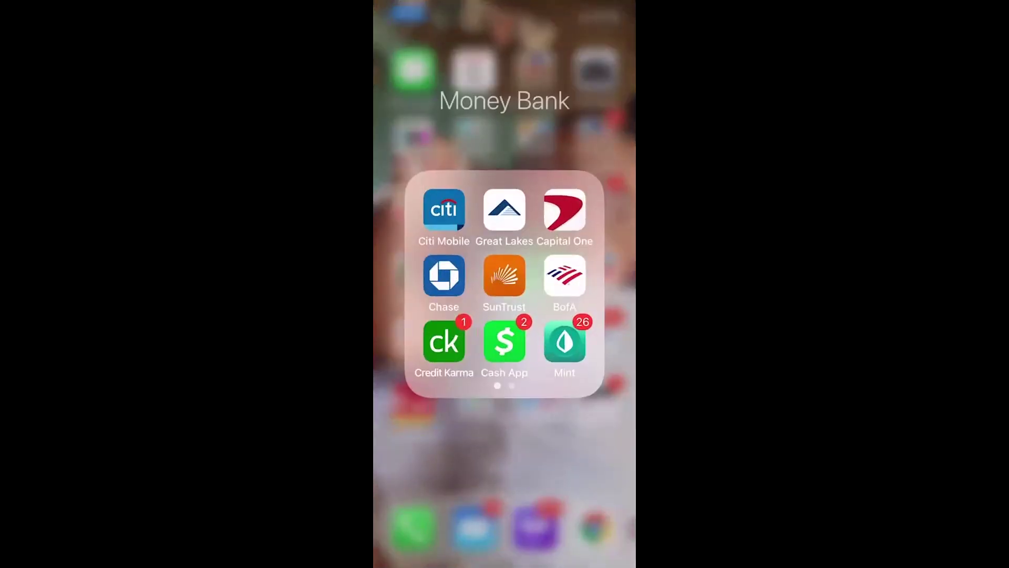
{"action": "left_click", "coordinate": [507, 338]}
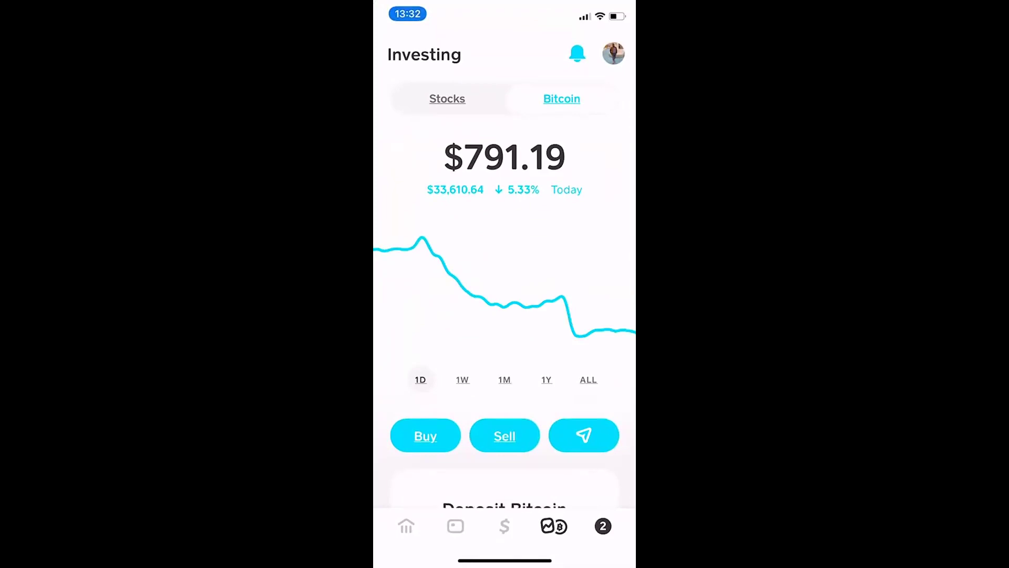
{"action": "left_click", "coordinate": [425, 435]}
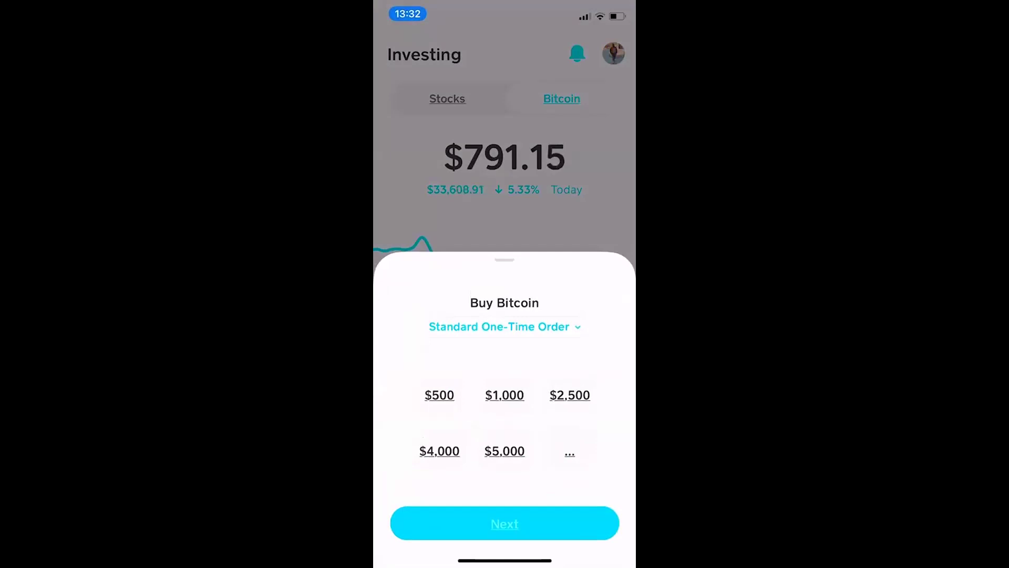
{"action": "left_click", "coordinate": [570, 452]}
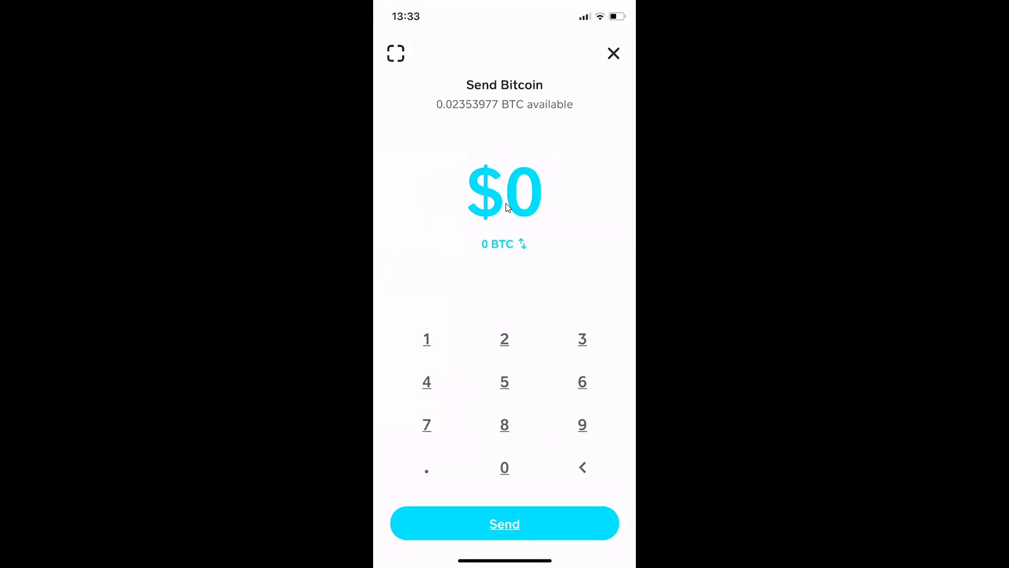
Step: Enter $60 (0.00178553 BTC) and scan the invoice QR code for the address
{"action": "type", "text": "60"}
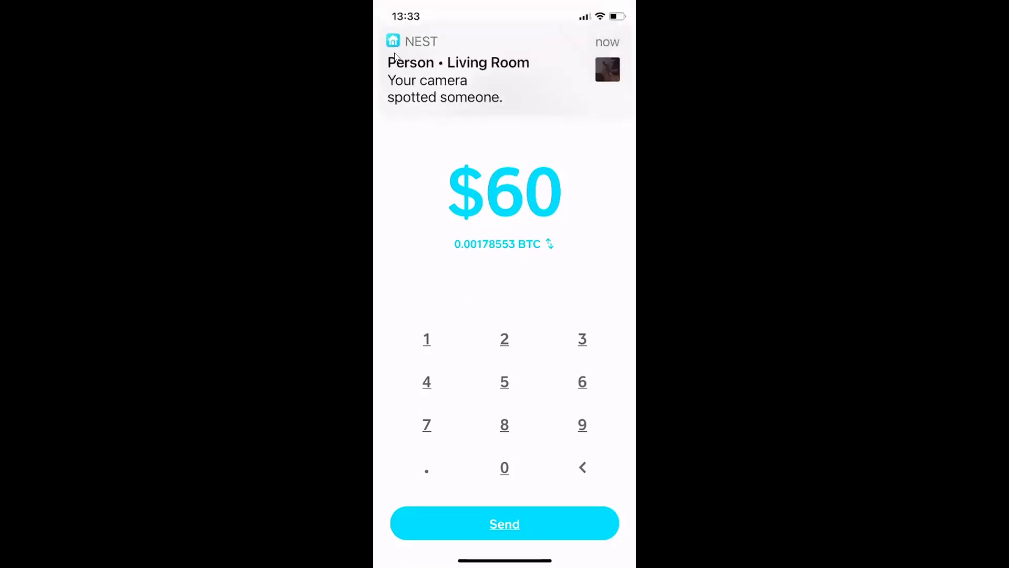
{"action": "left_click", "coordinate": [396, 54]}
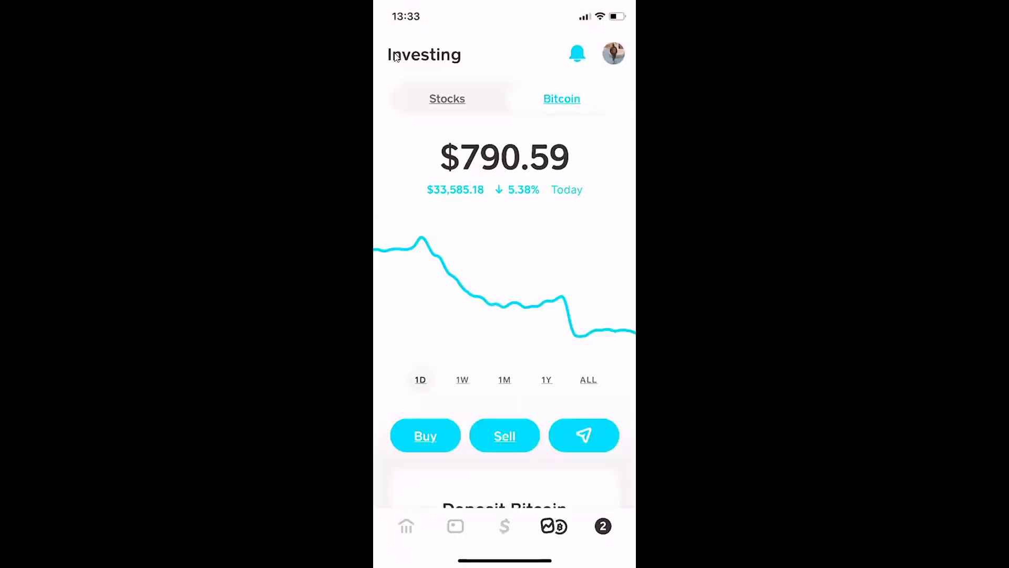
Step: Open Cash App's Scan a QR Code camera to read the invoice again
{"action": "left_click", "coordinate": [395, 50]}
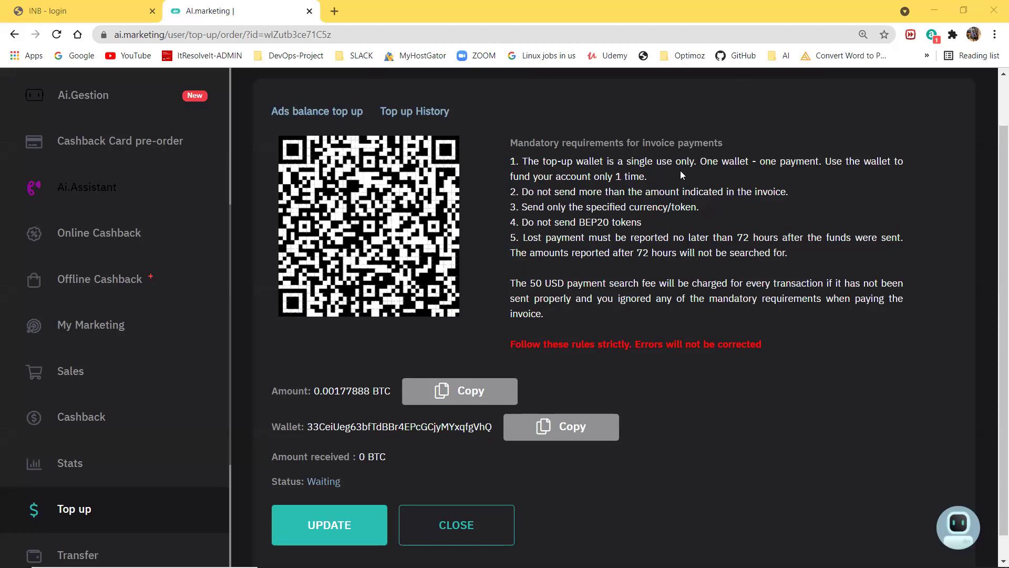
{"action": "left_click_drag", "start_coordinate": [330, 391], "coordinate": [383, 390]}
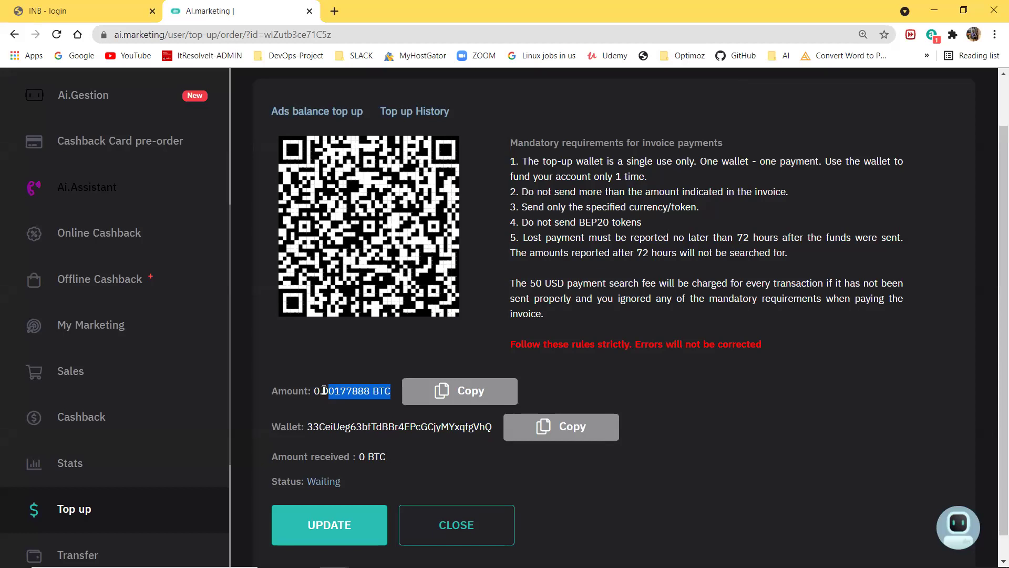
{"action": "left_click_drag", "start_coordinate": [309, 481], "coordinate": [335, 481]}
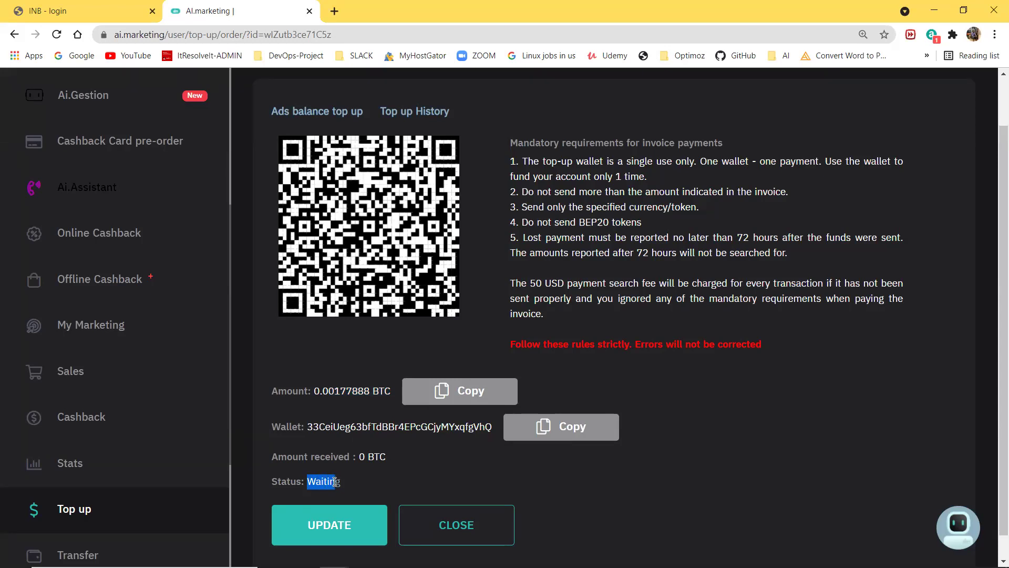
{"action": "scroll", "coordinate": [557, 309], "scroll_direction": "up", "scroll_amount": 1}
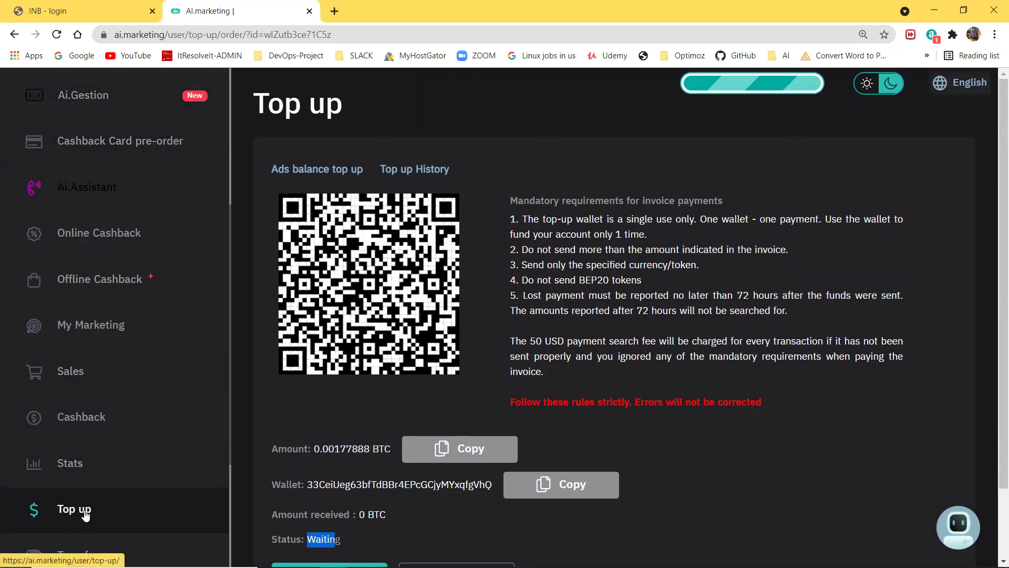
Step: Copy the waiting invoice's BTC amount and close the invoice
{"action": "left_click", "coordinate": [440, 448]}
{"action": "scroll", "coordinate": [439, 444], "scroll_direction": "down", "scroll_amount": 2}
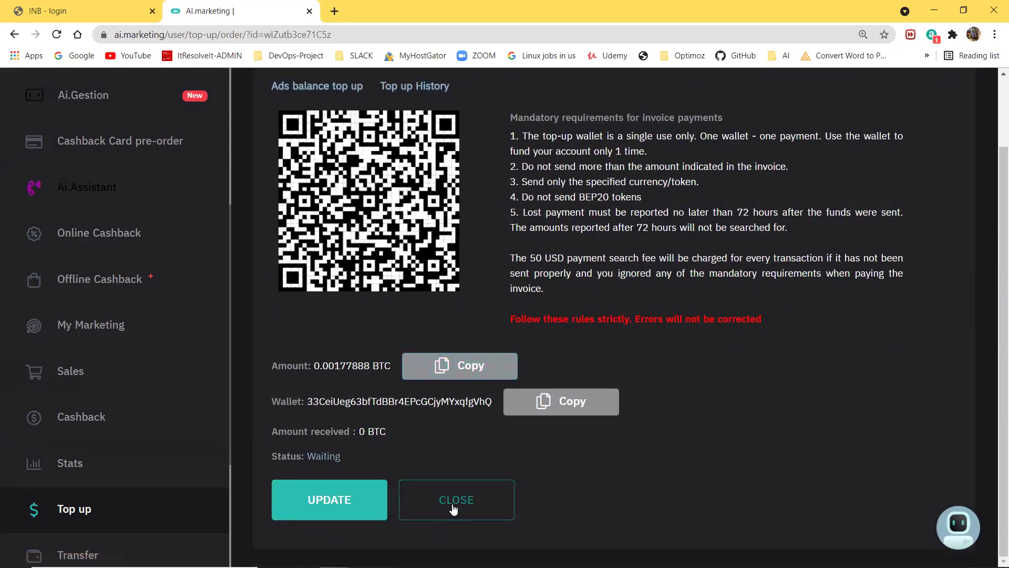
{"action": "left_click", "coordinate": [453, 503]}
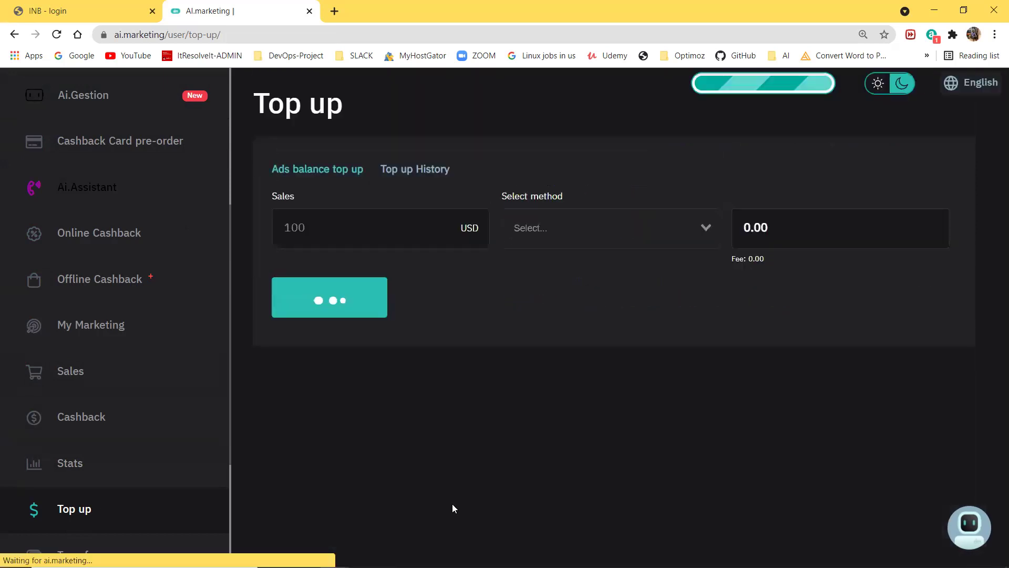
Step: Open the 12:30 Success top-up from Top up History and highlight its status and 1401.87 $ Ads Balance
{"action": "left_click", "coordinate": [415, 170]}
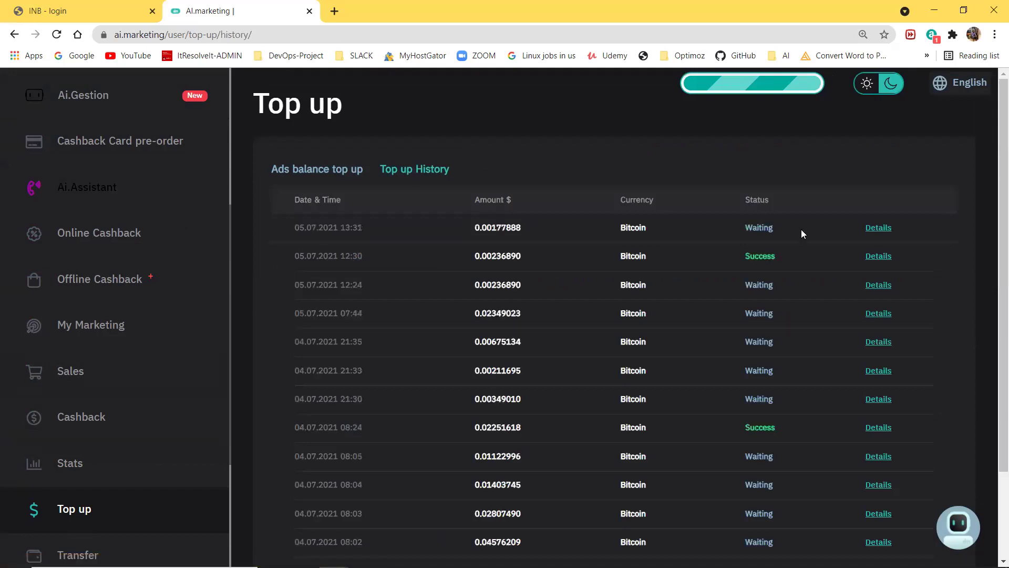
{"action": "left_click", "coordinate": [878, 257]}
{"action": "scroll", "coordinate": [331, 452], "scroll_direction": "down", "scroll_amount": 2}
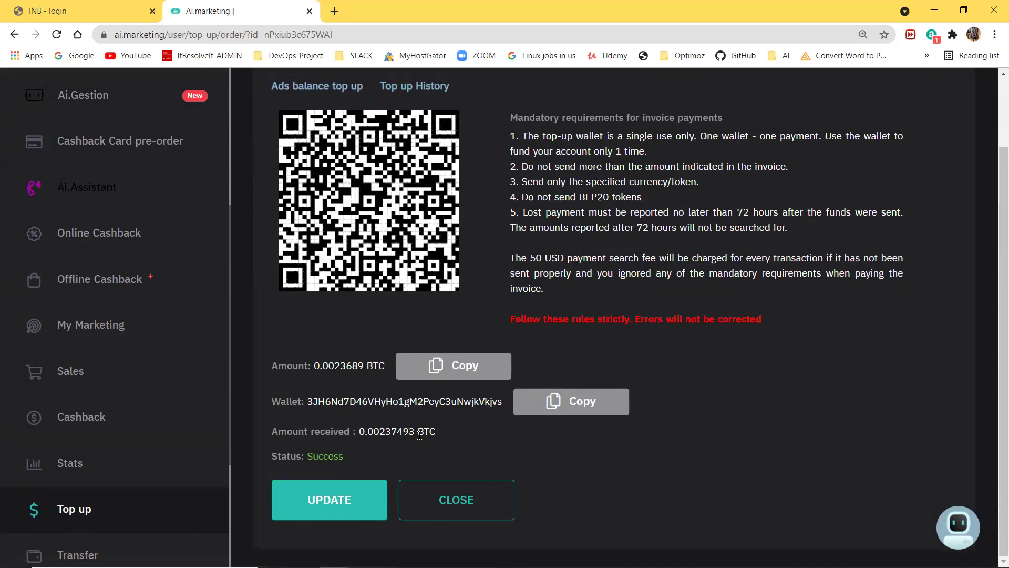
{"action": "left_click_drag", "start_coordinate": [313, 457], "coordinate": [352, 456]}
{"action": "scroll", "coordinate": [319, 321], "scroll_direction": "up", "scroll_amount": 2}
{"action": "scroll", "coordinate": [153, 152], "scroll_direction": "up", "scroll_amount": 5}
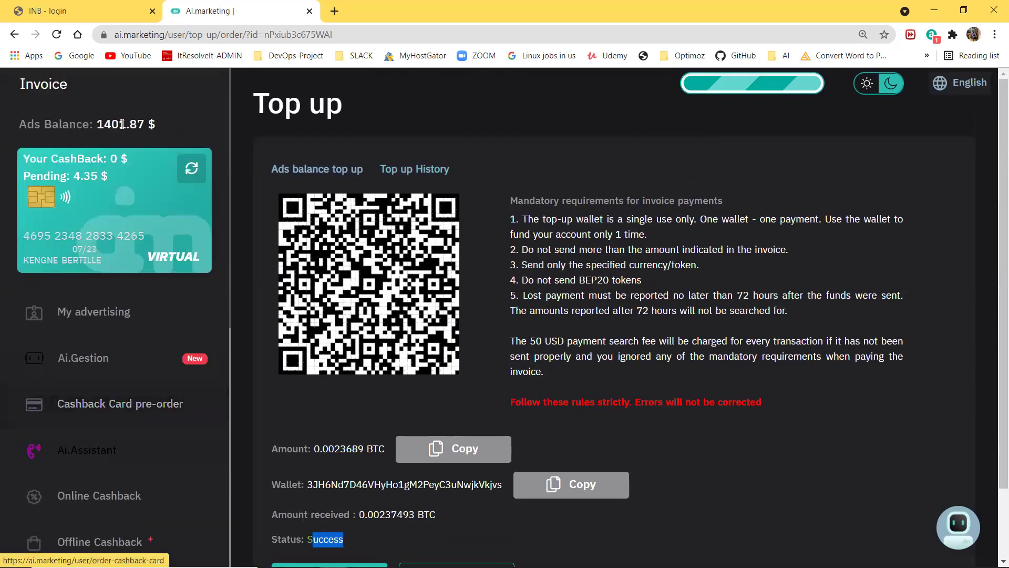
{"action": "left_click", "coordinate": [146, 121]}
{"action": "left_click_drag", "start_coordinate": [146, 121], "coordinate": [94, 124]}
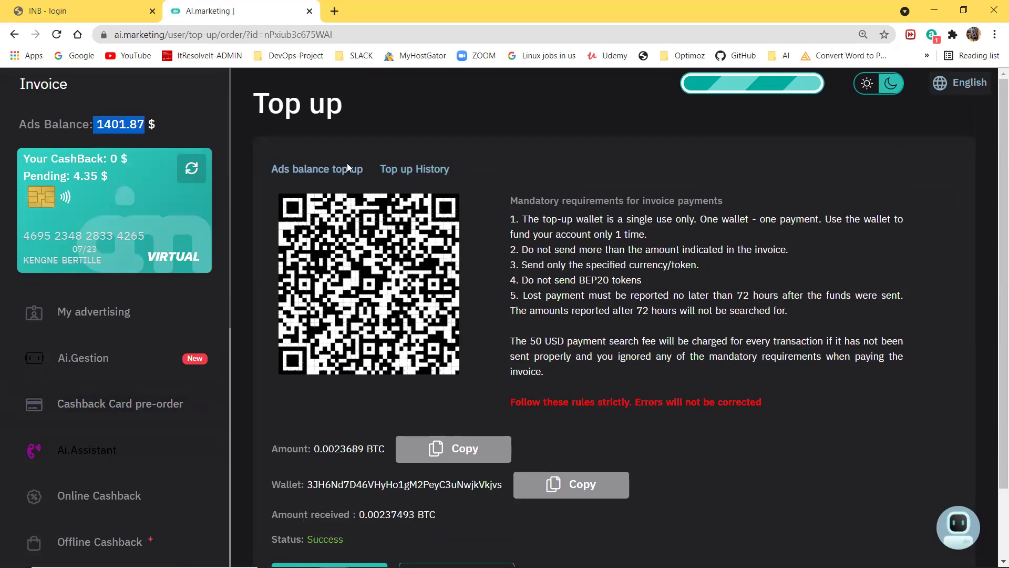
{"action": "scroll", "coordinate": [419, 309], "scroll_direction": "down", "scroll_amount": 1}
{"action": "scroll", "coordinate": [419, 309], "scroll_direction": "up", "scroll_amount": 1}
{"action": "scroll", "coordinate": [419, 309], "scroll_direction": "down", "scroll_amount": 1}
{"action": "scroll", "coordinate": [419, 309], "scroll_direction": "up", "scroll_amount": 2}
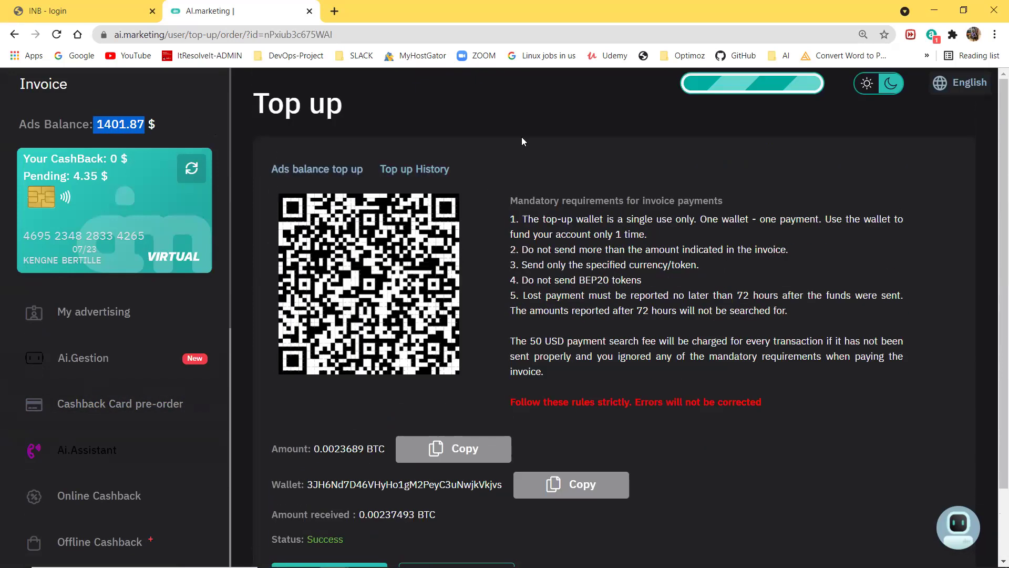